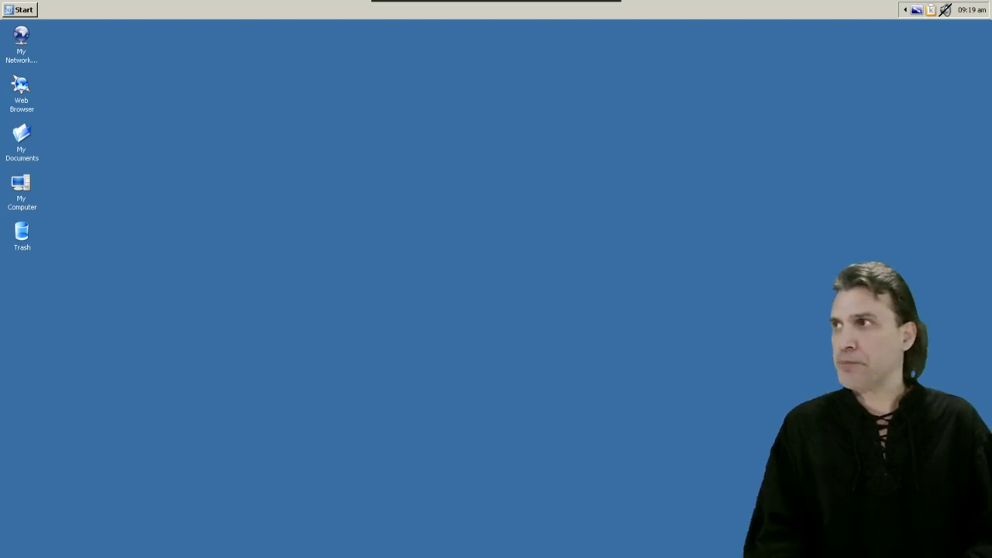
Step: Look at the tray calendar and screen resolution options without changing anything
left_click(969, 9)
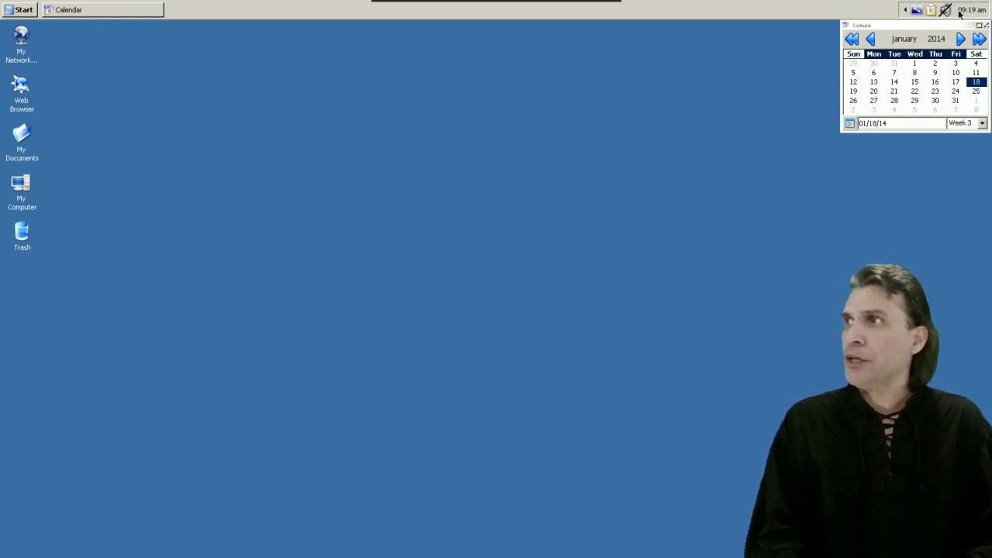
left_click(960, 12)
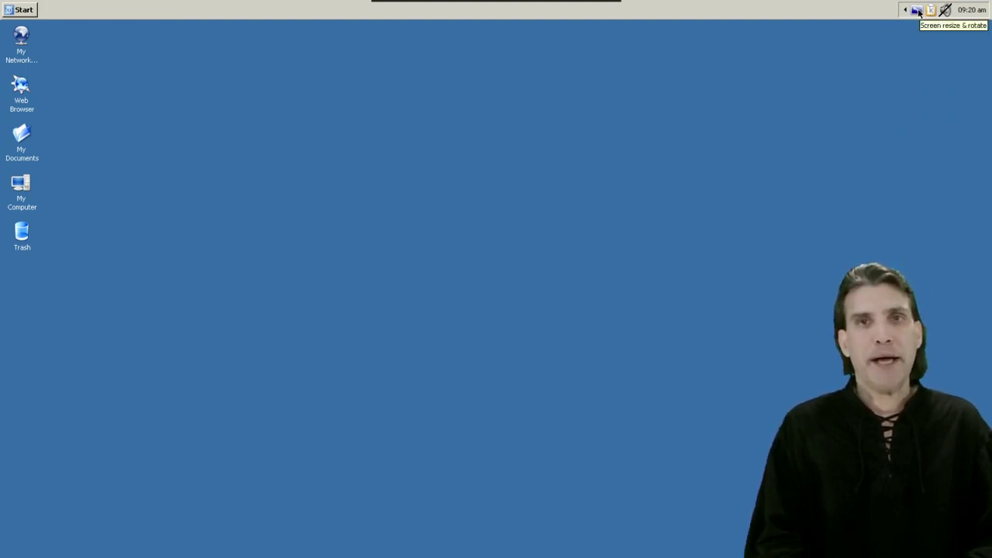
left_click(918, 11)
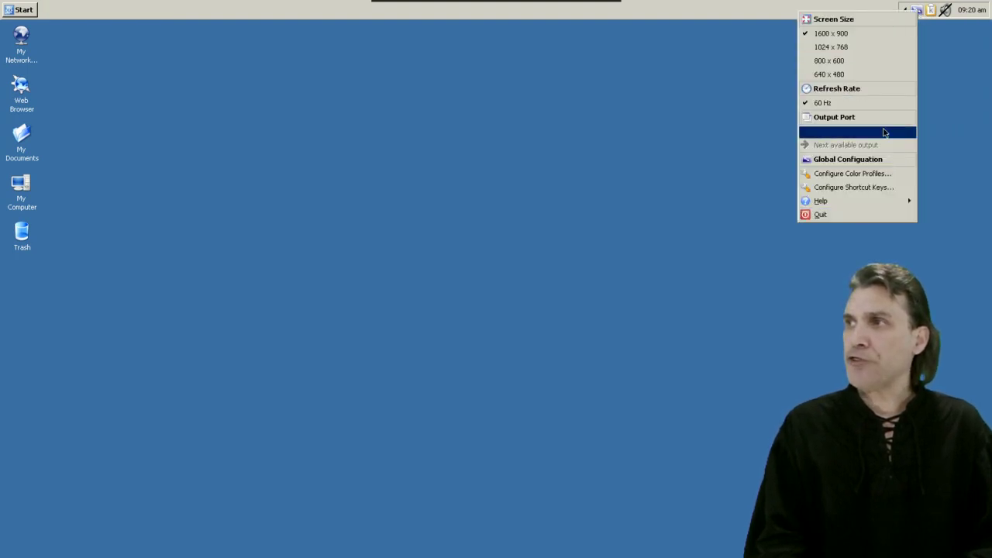
left_click(948, 44)
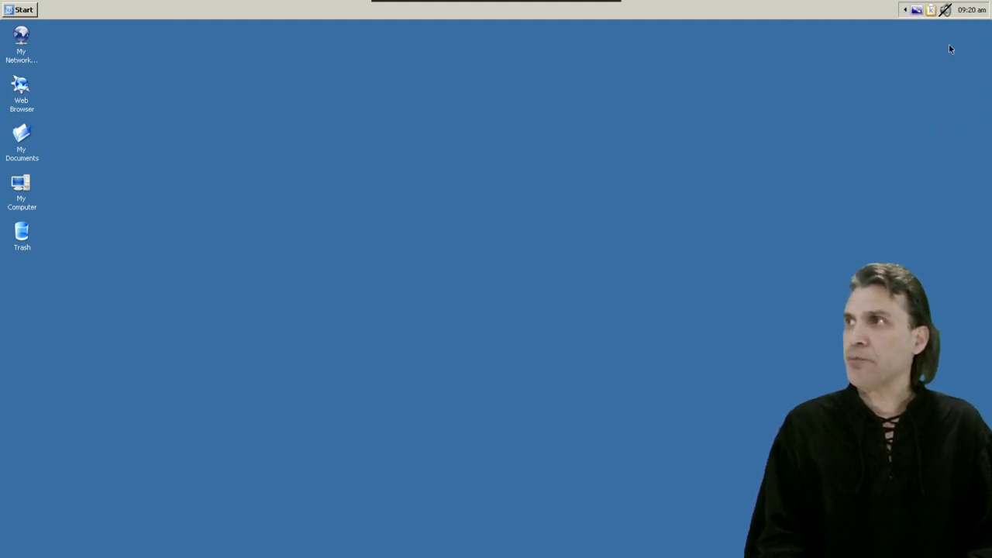
Step: Reveal and re-hide the extra tray icons, then bring up the main menu's Programs list
left_click(906, 11)
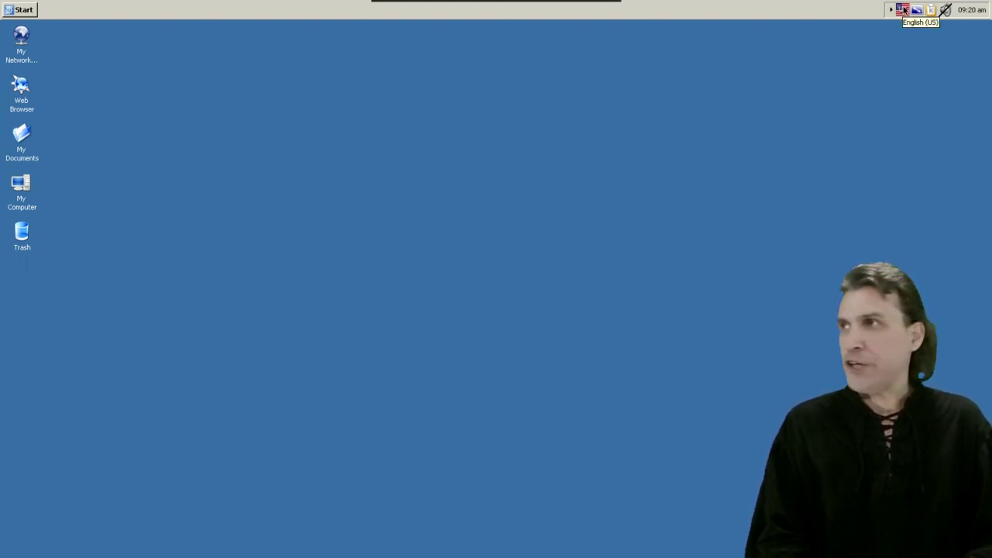
left_click(892, 11)
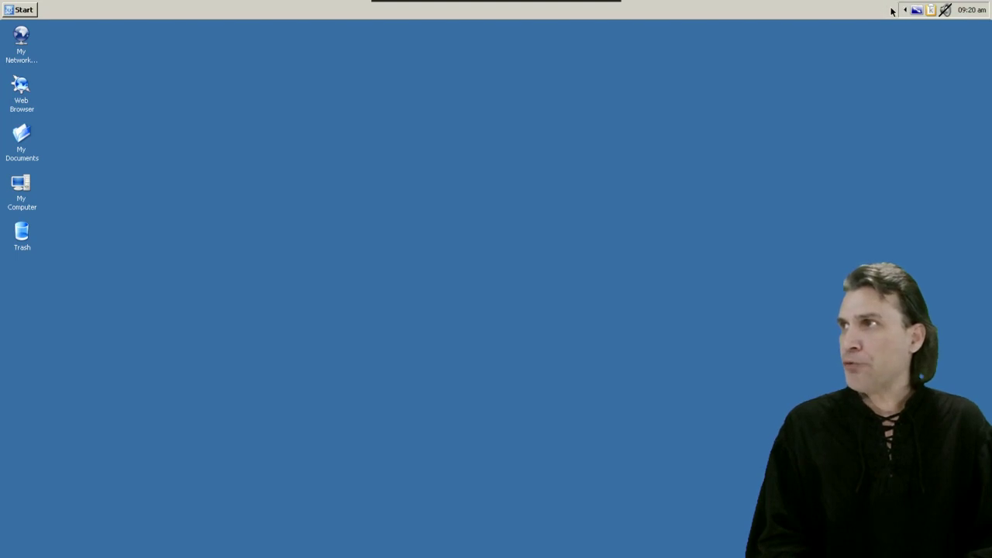
left_click(25, 11)
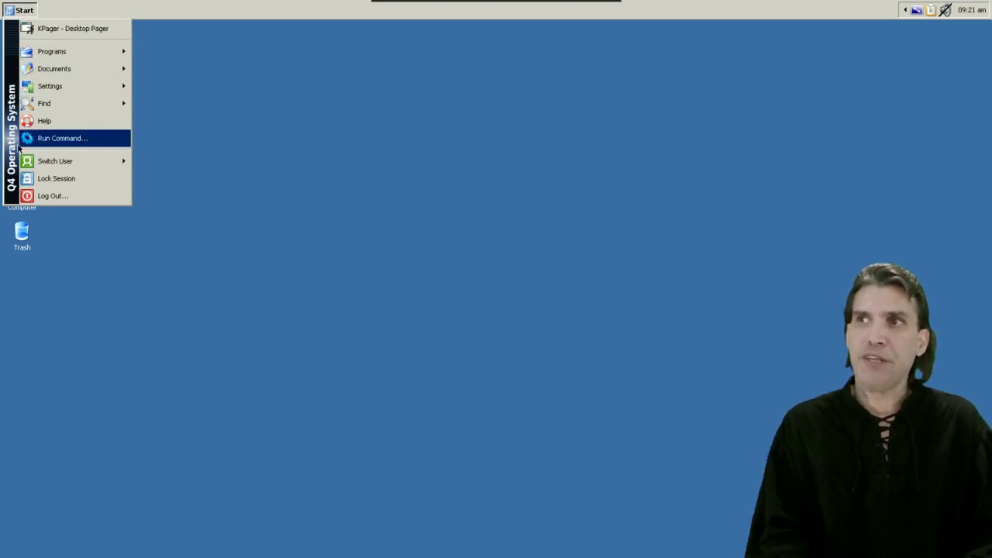
mouse_move(44, 55)
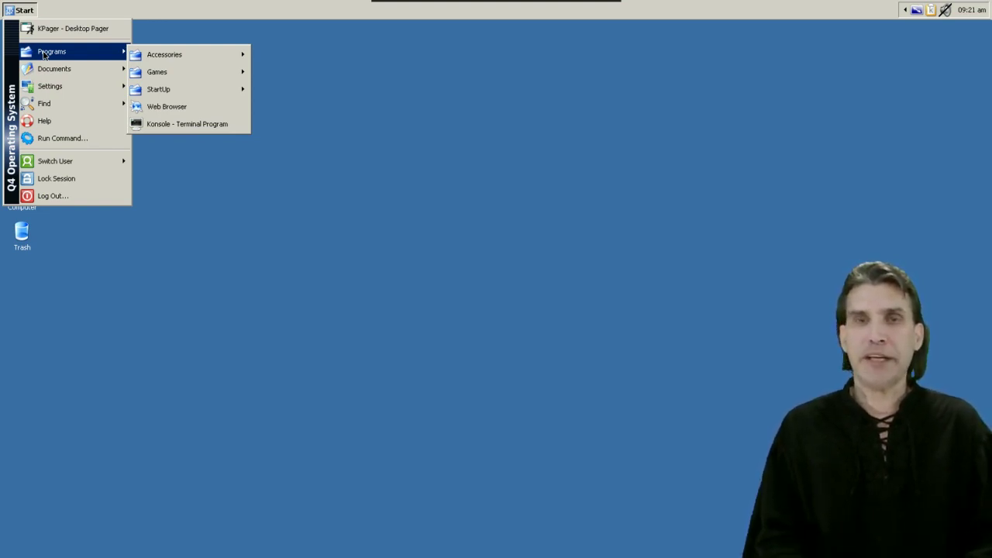
Step: Browse the Accessories submenus Graphics, Multimedia, Settings and System, ending on Utilities
mouse_move(158, 54)
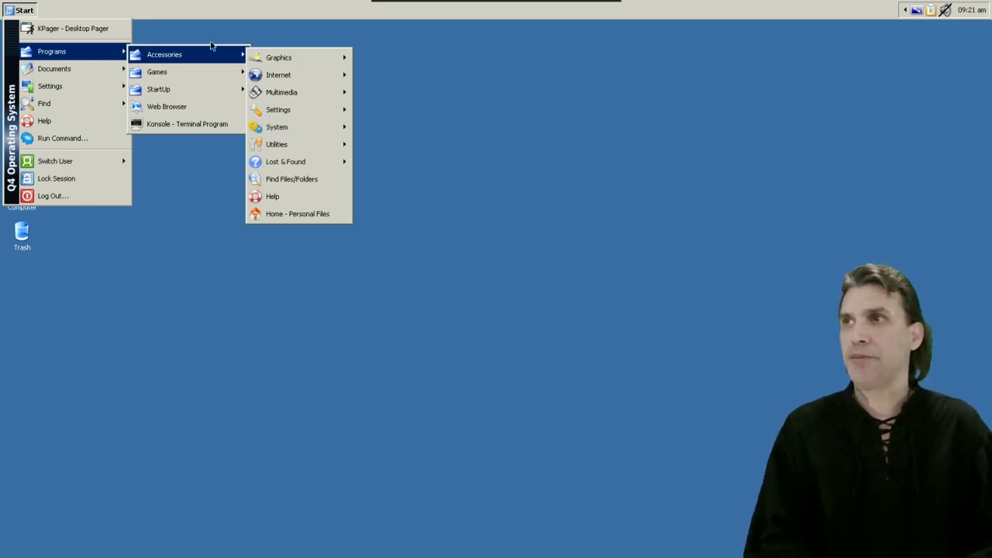
mouse_move(270, 63)
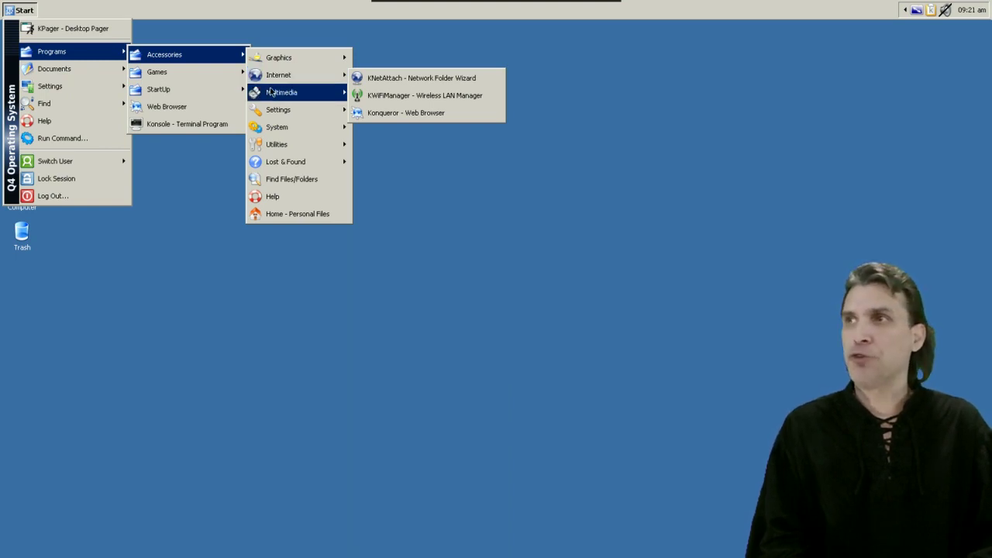
mouse_move(278, 95)
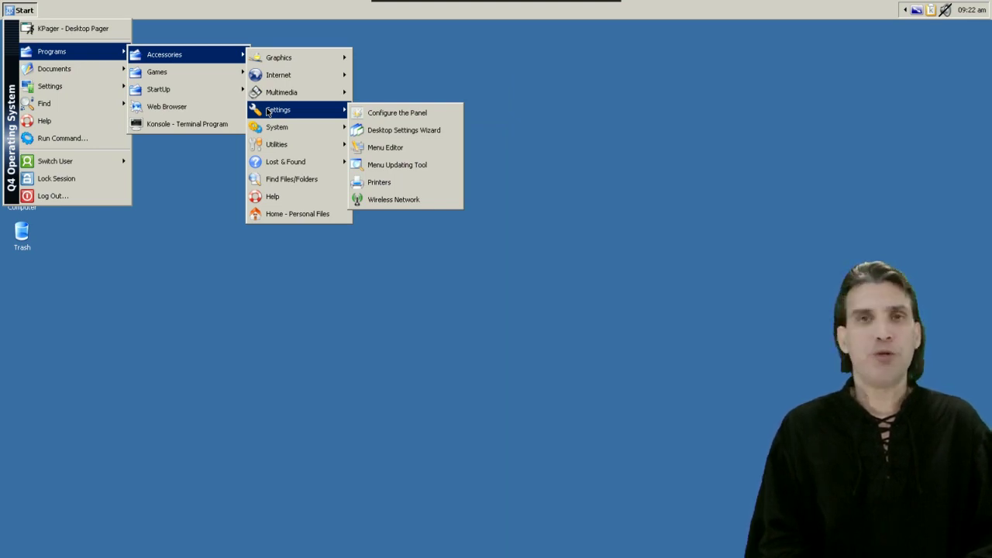
mouse_move(264, 128)
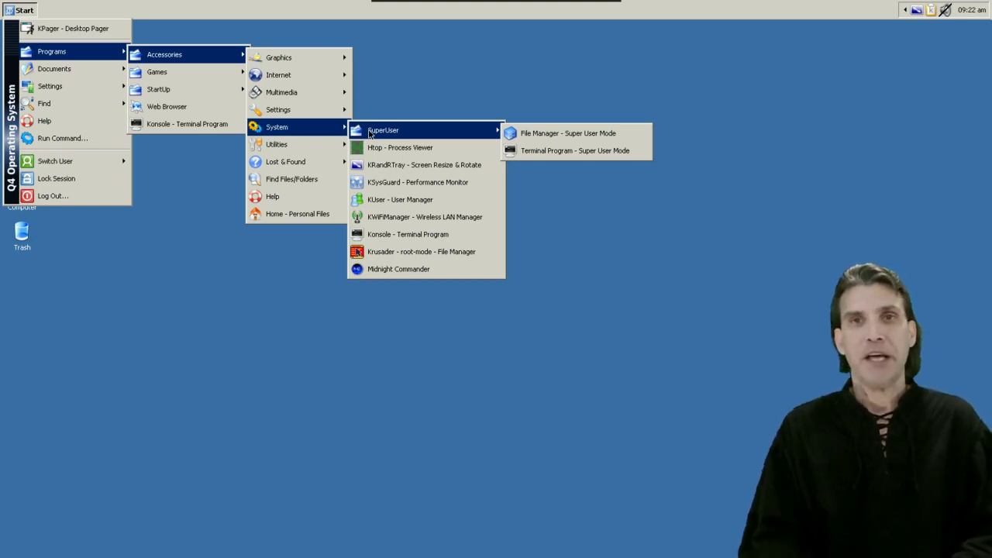
Step: Look through the Utilities Desktop and Editors submenus, then launch Programs > Web Browser
mouse_move(315, 155)
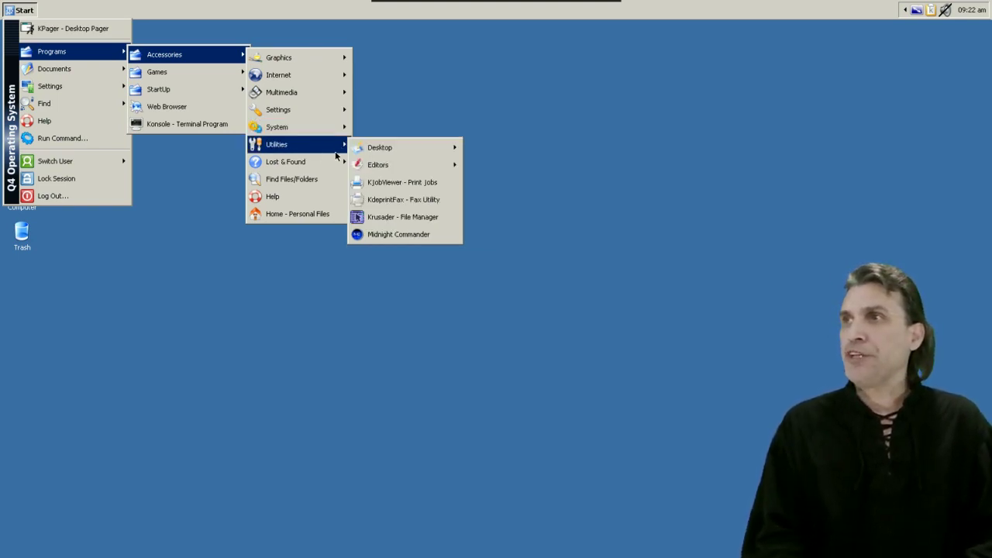
mouse_move(361, 151)
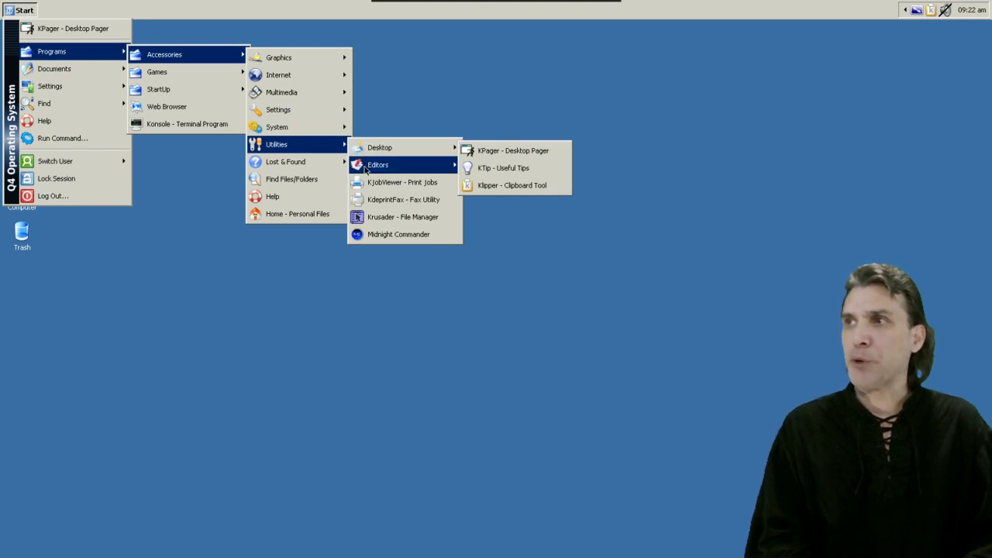
mouse_move(367, 171)
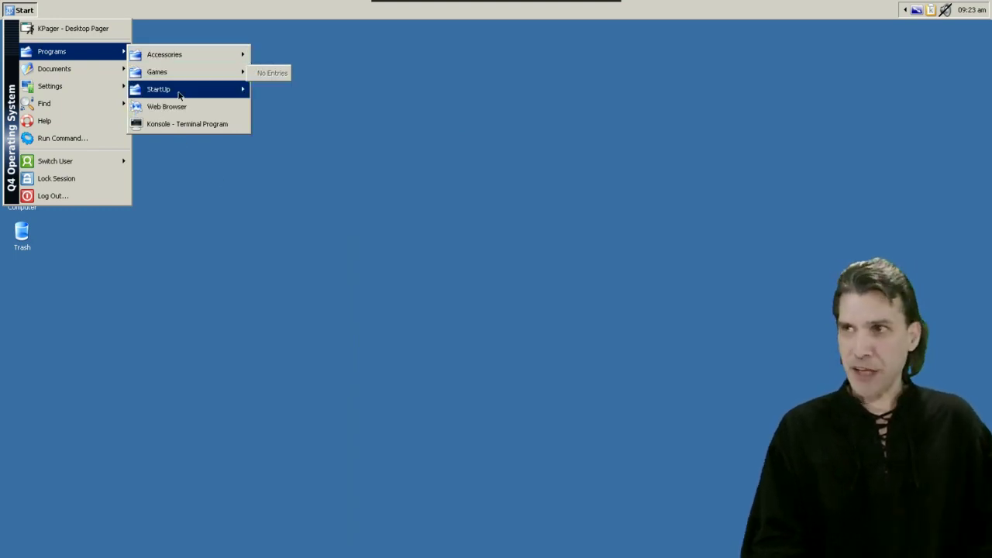
mouse_move(177, 97)
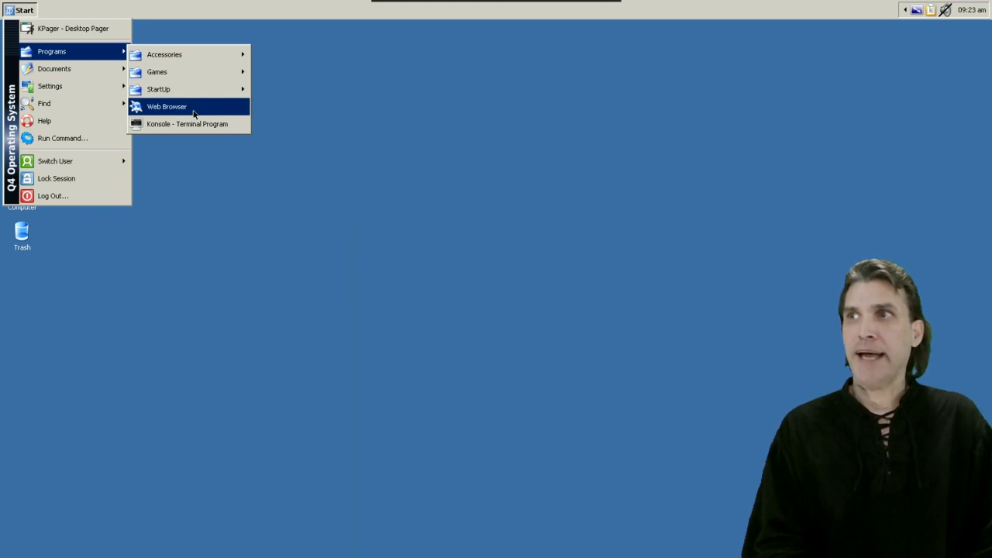
left_click(194, 110)
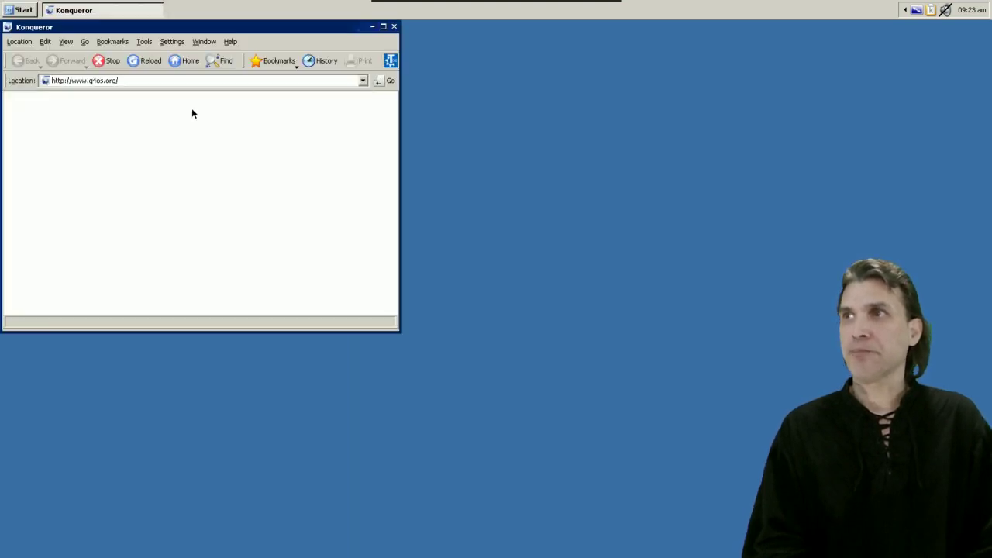
Step: Move and enlarge Konqueror, scroll q4os.org to Software downloads, and download the Look Switcher installer
left_click_drag(194, 31, 315, 45)
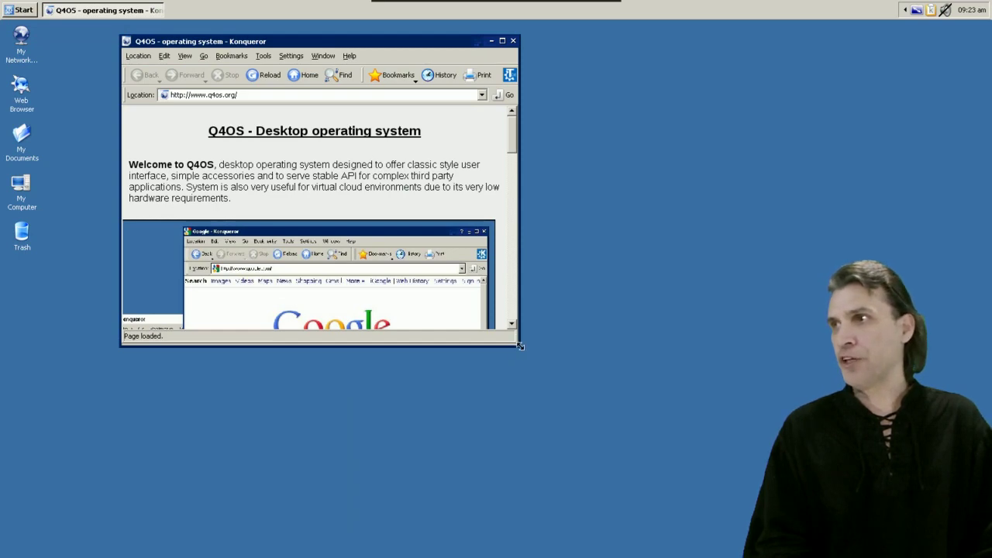
left_click_drag(518, 345, 733, 515)
scroll(647, 362, "down", 10)
scroll(648, 366, "down", 2)
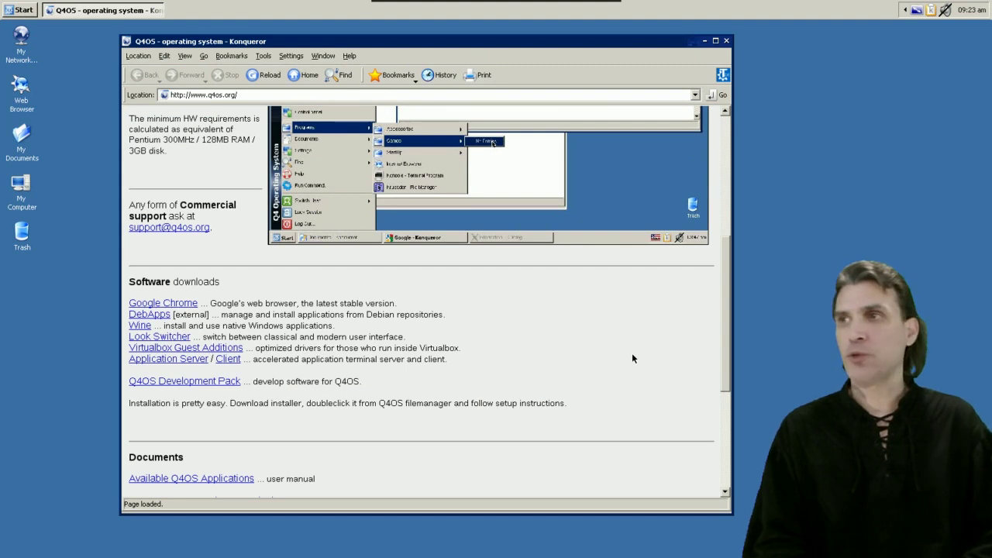
scroll(632, 352, "up", 2)
scroll(629, 355, "up", 4)
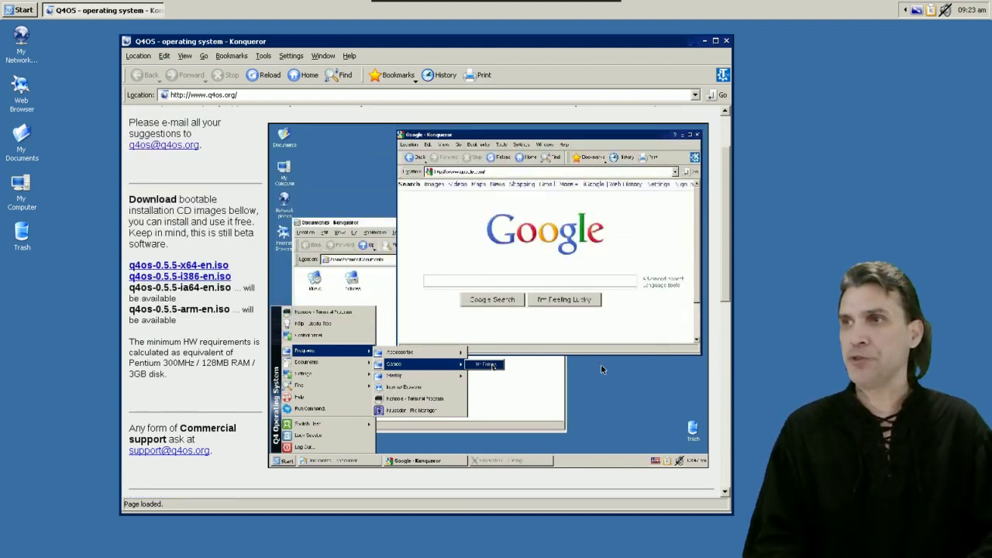
scroll(500, 397, "down", 5)
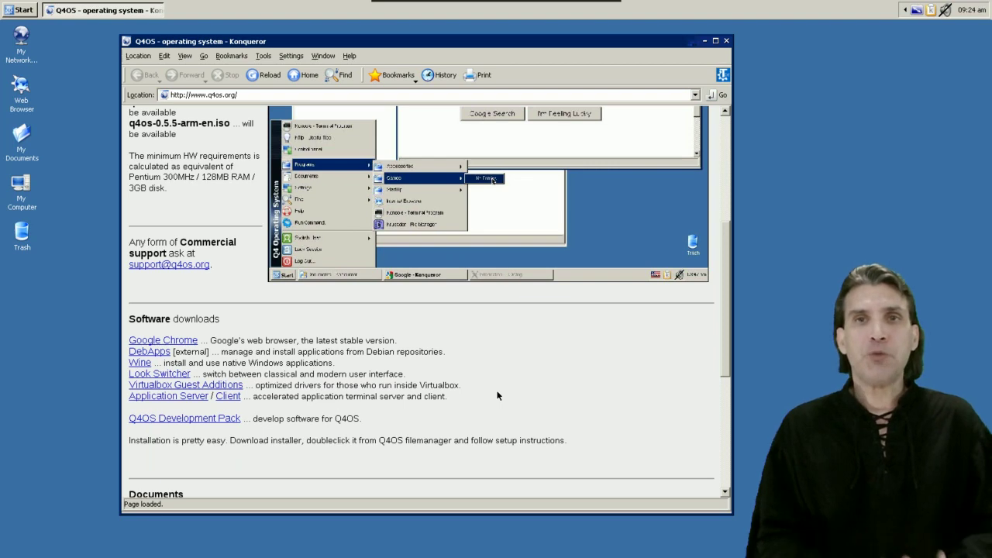
scroll(500, 379, "up", 6)
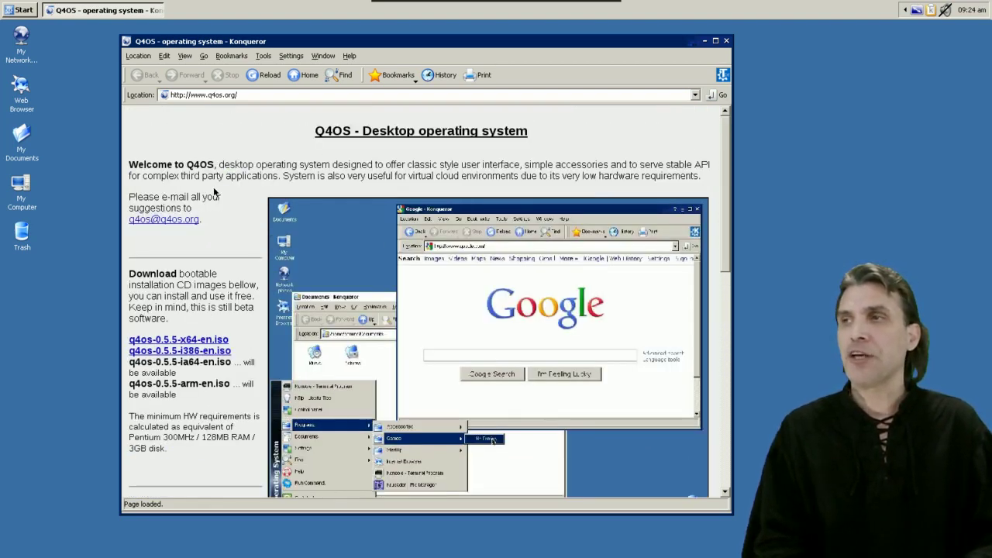
scroll(214, 190, "down", 5)
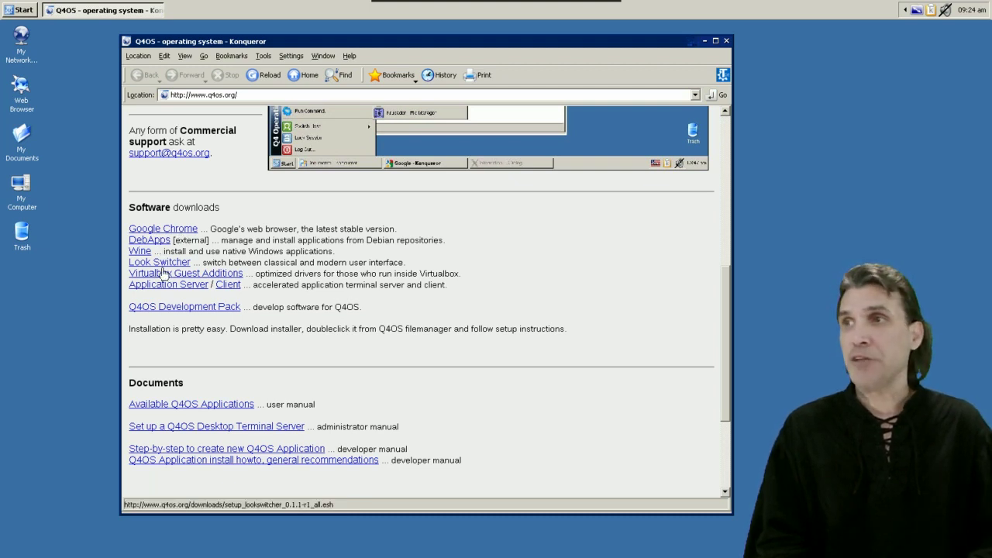
left_click(160, 264)
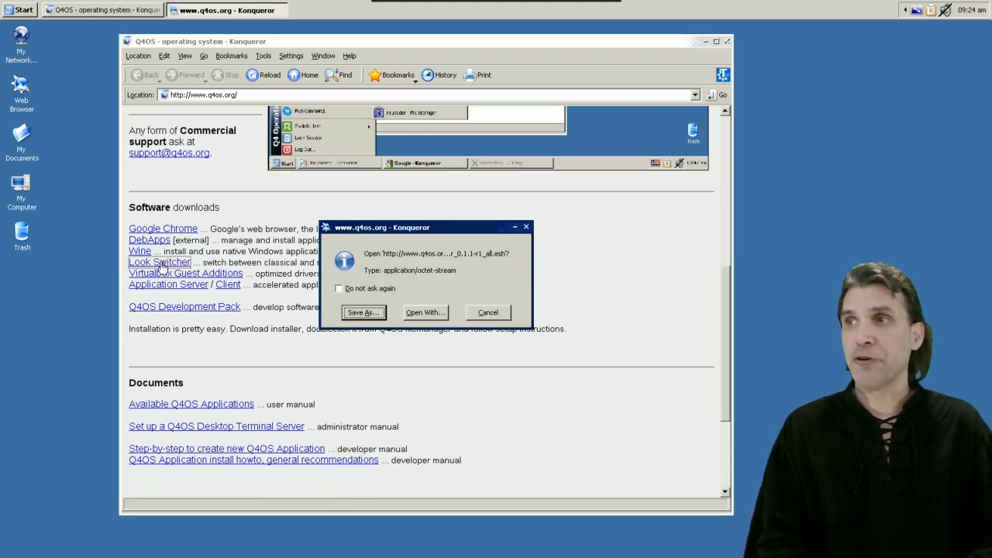
Step: Save the Look Switcher installer into Documents and open the DebApps page
left_click(364, 314)
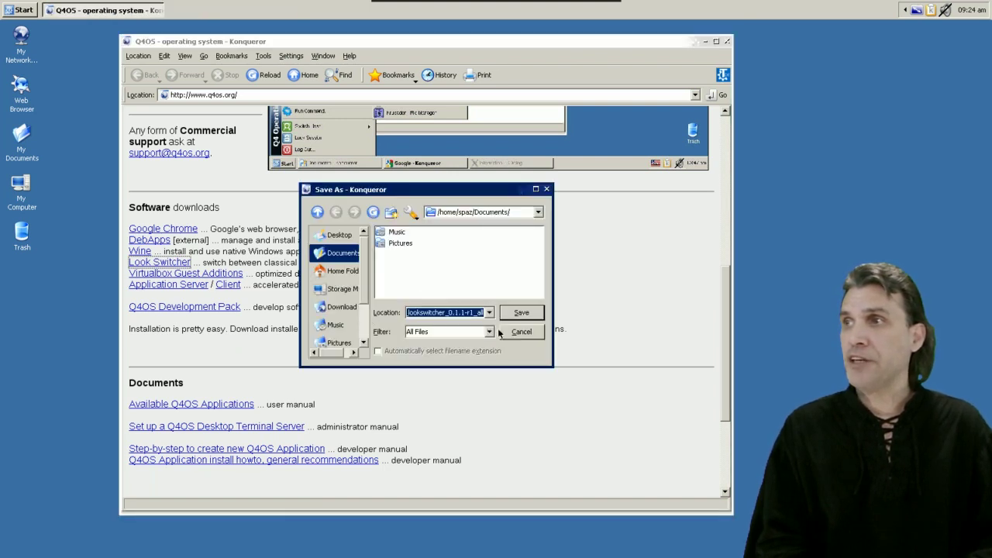
left_click(521, 313)
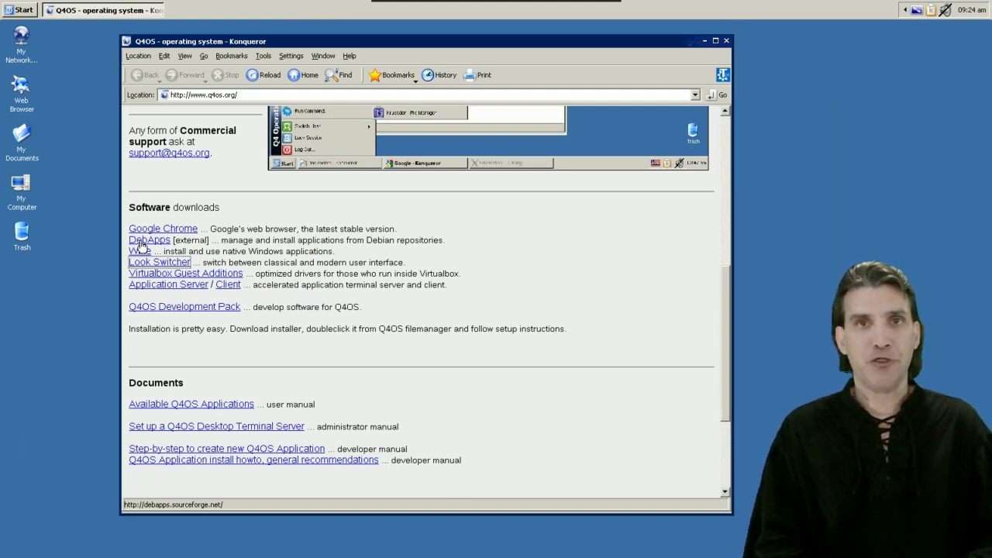
left_click(142, 244)
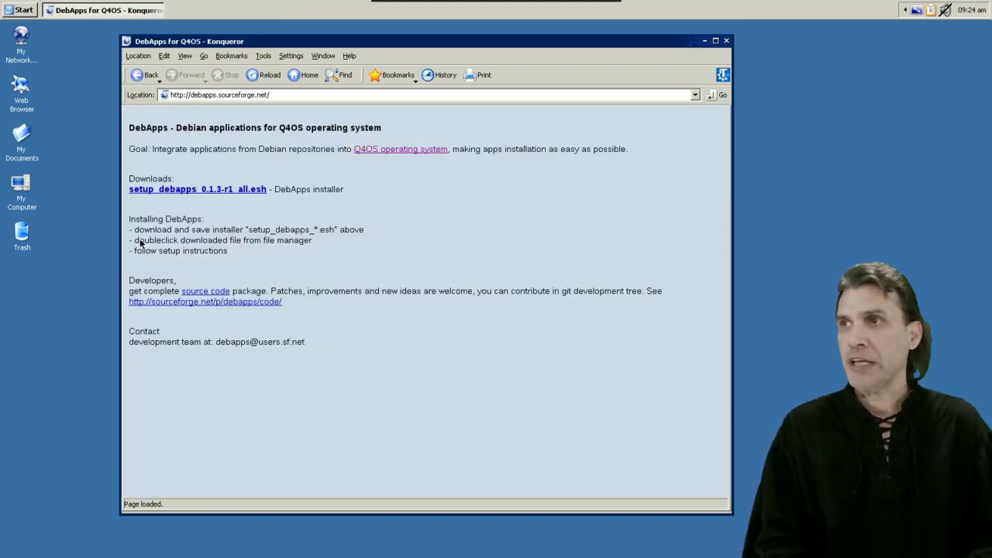
Step: Save setup_debapps_0.1.3-r1_all.esh into Documents, return to the homepage and minimize Konqueror
left_click(185, 197)
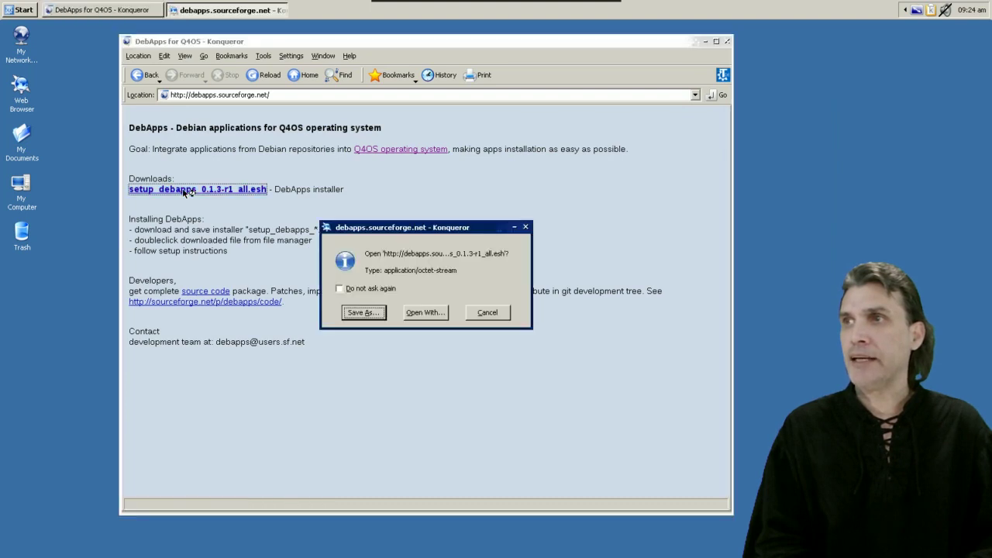
left_click(371, 318)
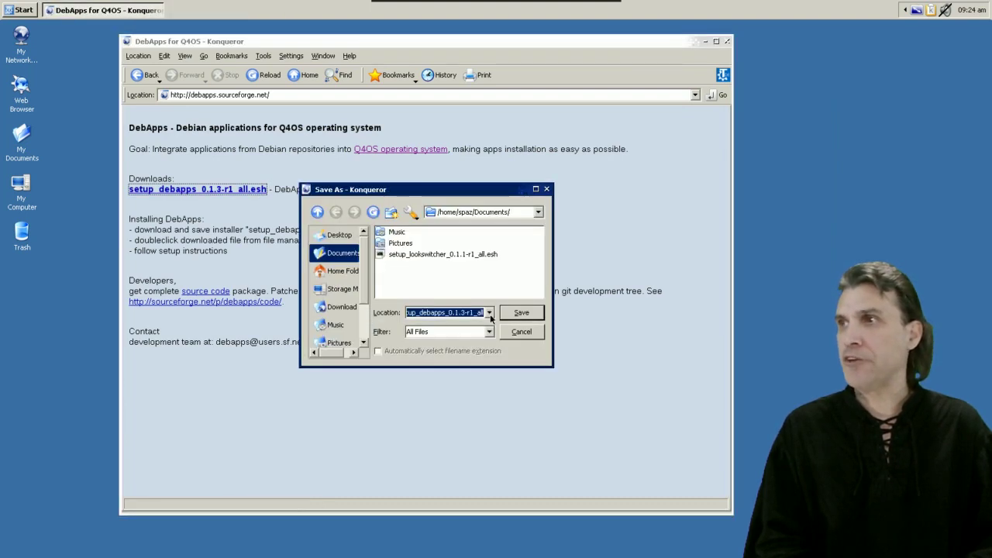
left_click(523, 313)
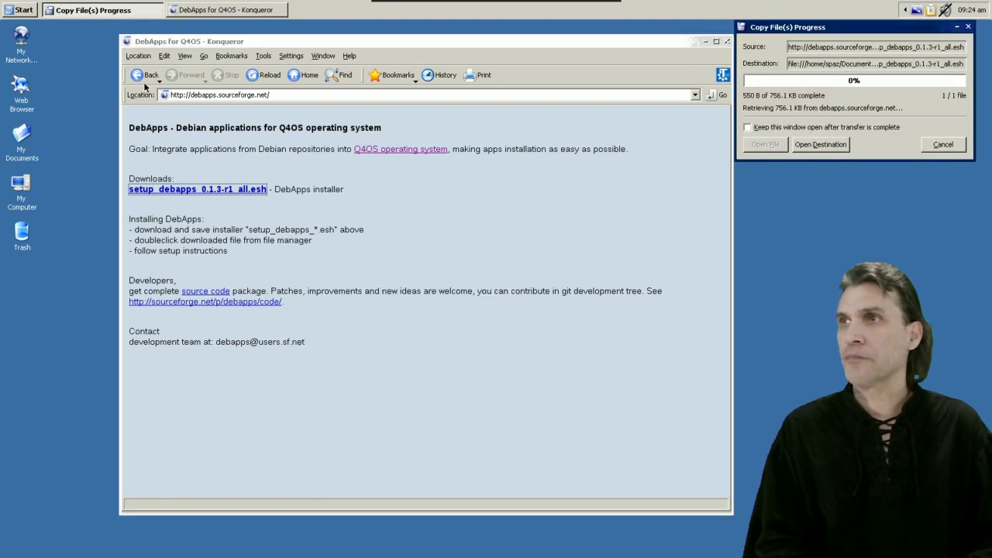
left_click(144, 75)
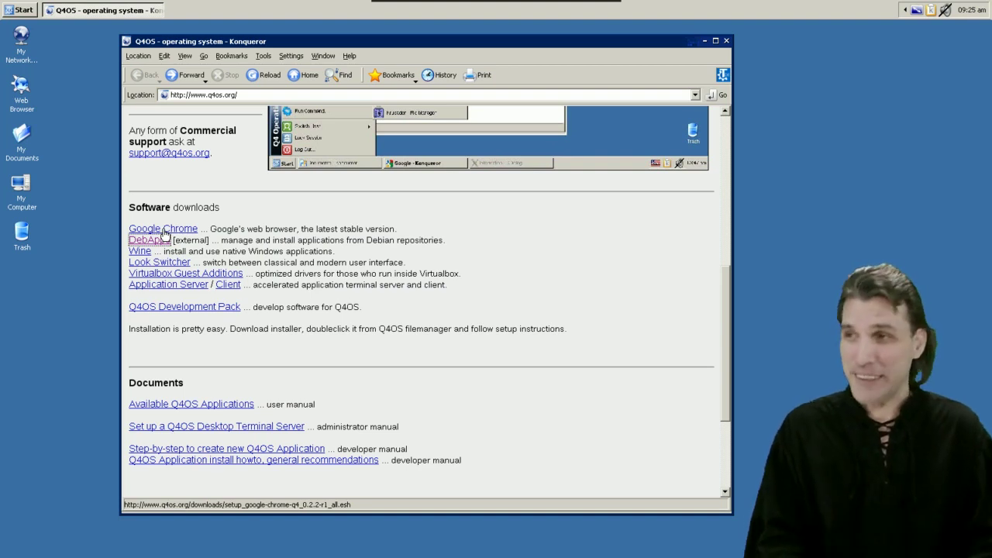
left_click(704, 41)
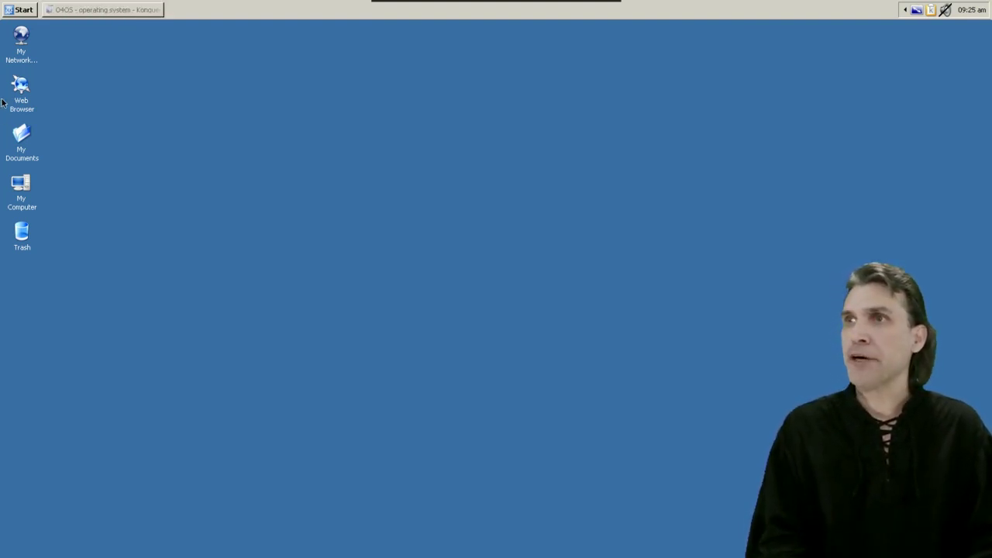
Step: Open My Documents, move its window right, and run the setup_debapps installer
double_click(27, 135)
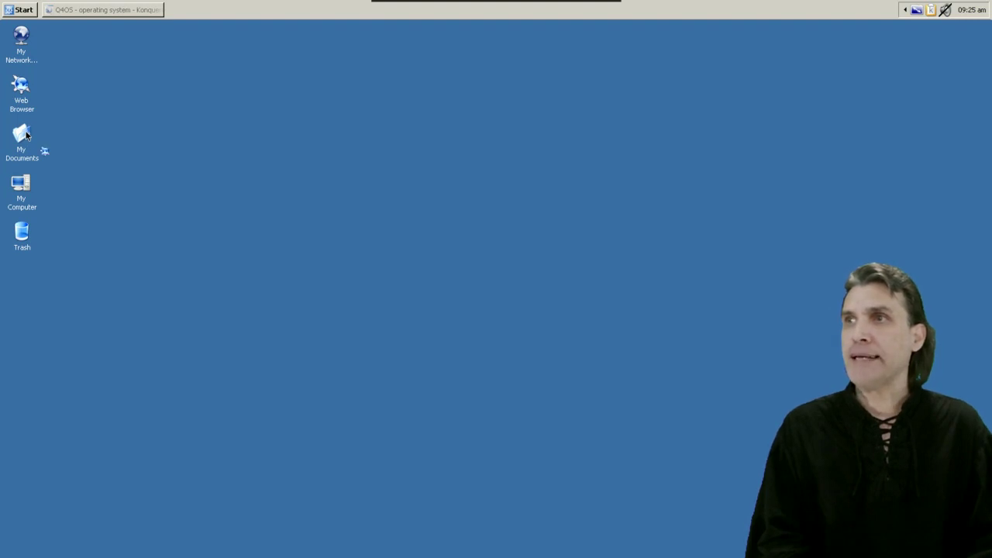
left_click_drag(206, 28, 492, 82)
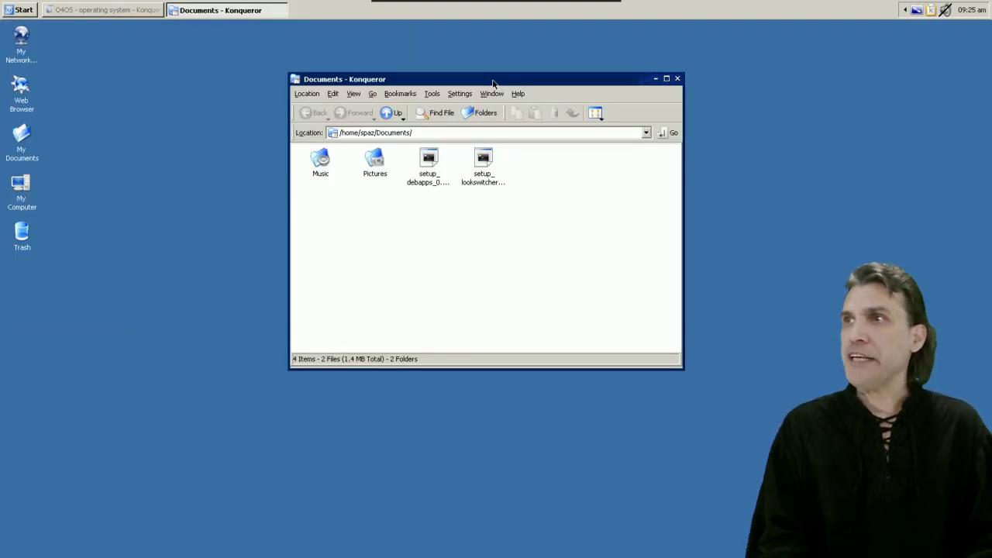
left_click(425, 168)
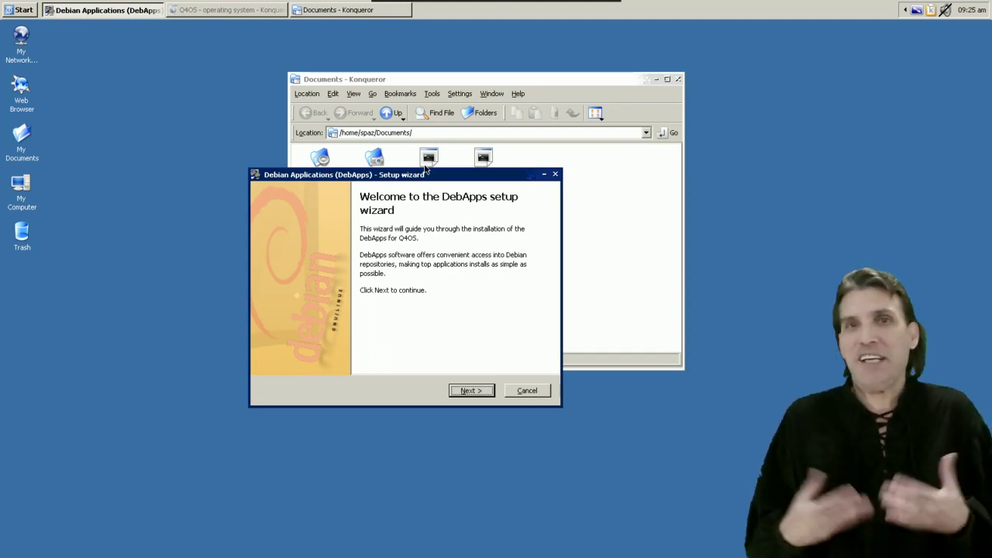
Step: Pass the DebApps wizard's welcome and system checks, enter the sudo password, and install
left_click(468, 393)
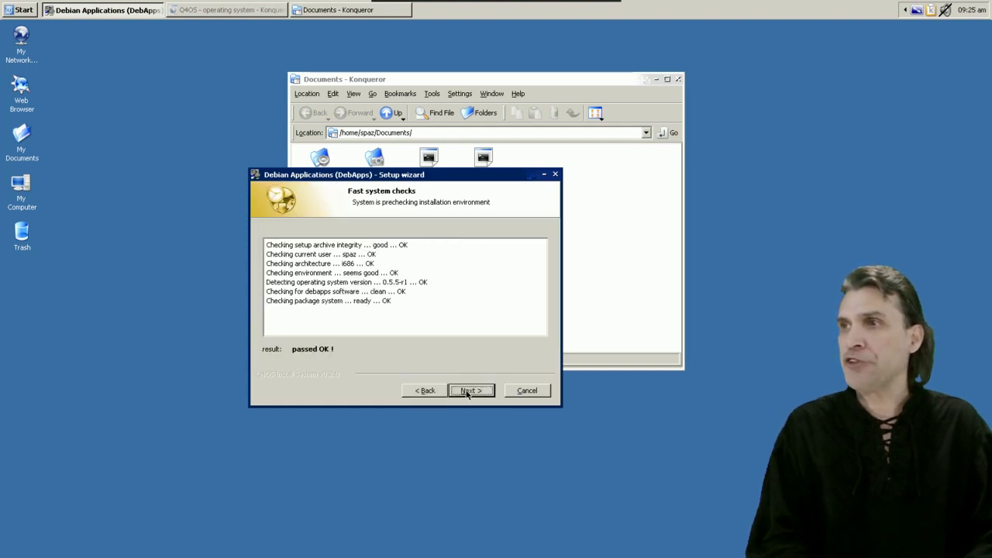
left_click(467, 393)
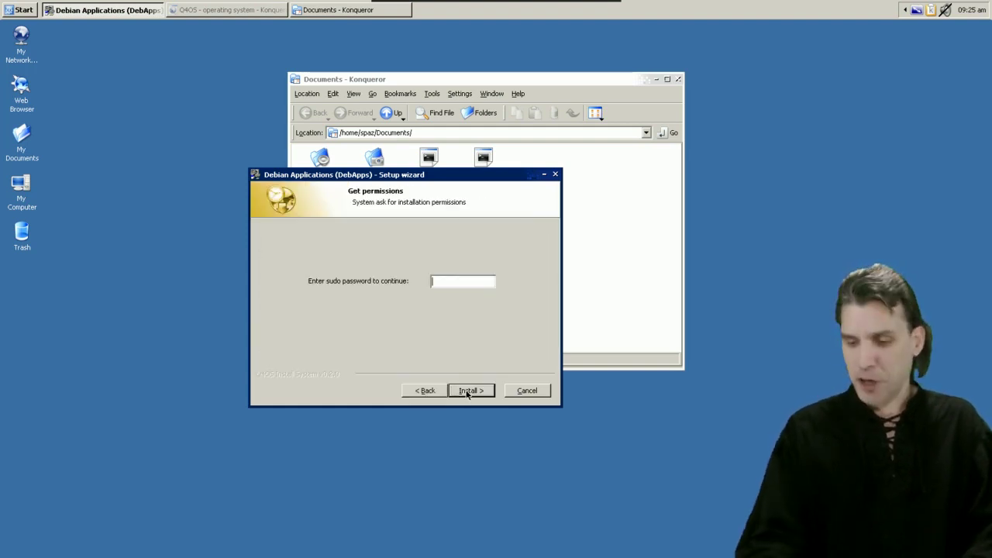
type("•••")
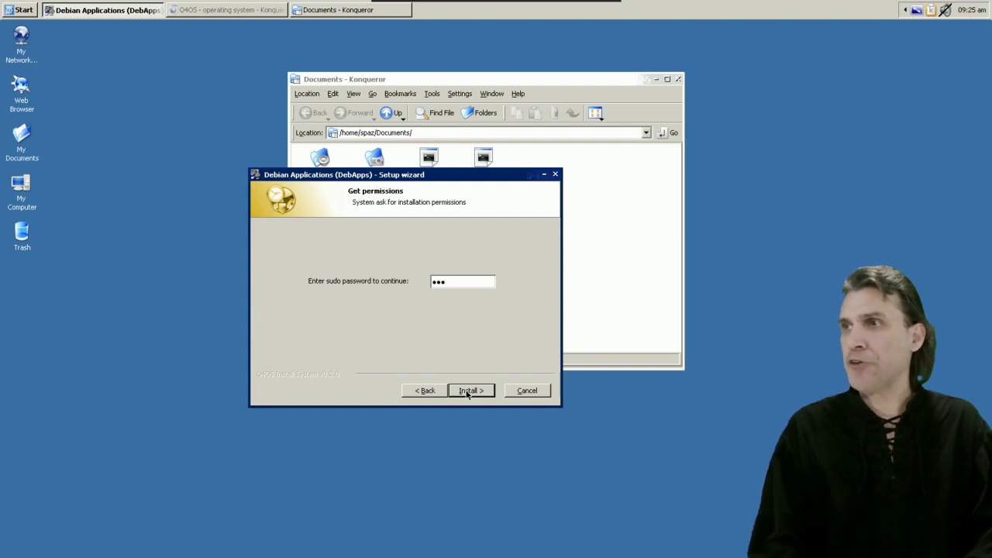
left_click(467, 393)
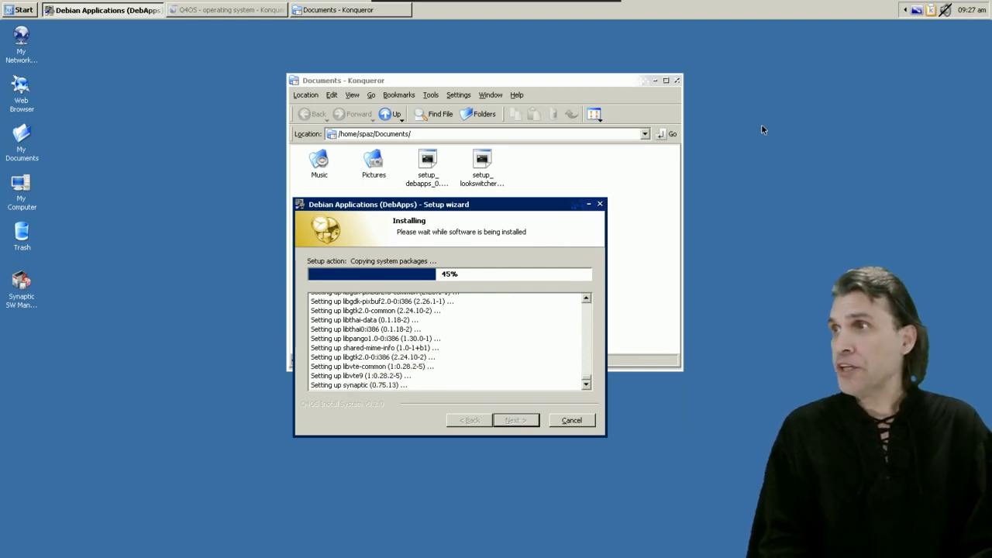
Step: In Configure Desktop, set the background to the Alta Badia picture wallpaper
right_click(762, 129)
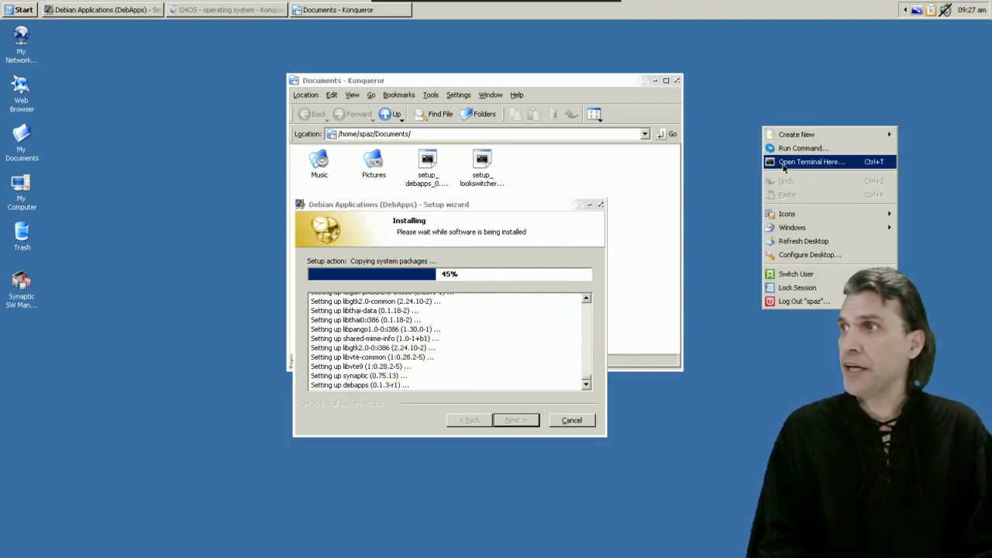
left_click(792, 255)
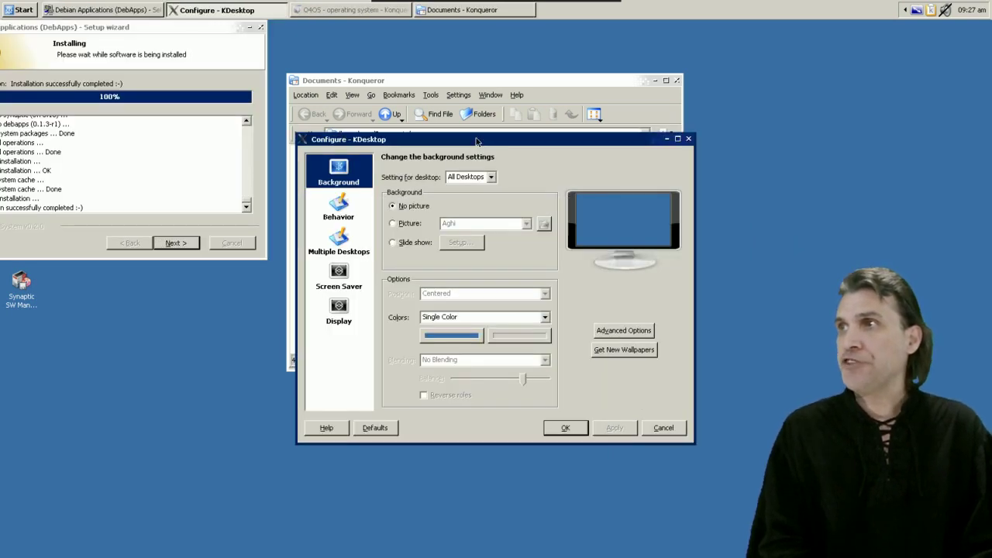
left_click_drag(478, 142, 468, 151)
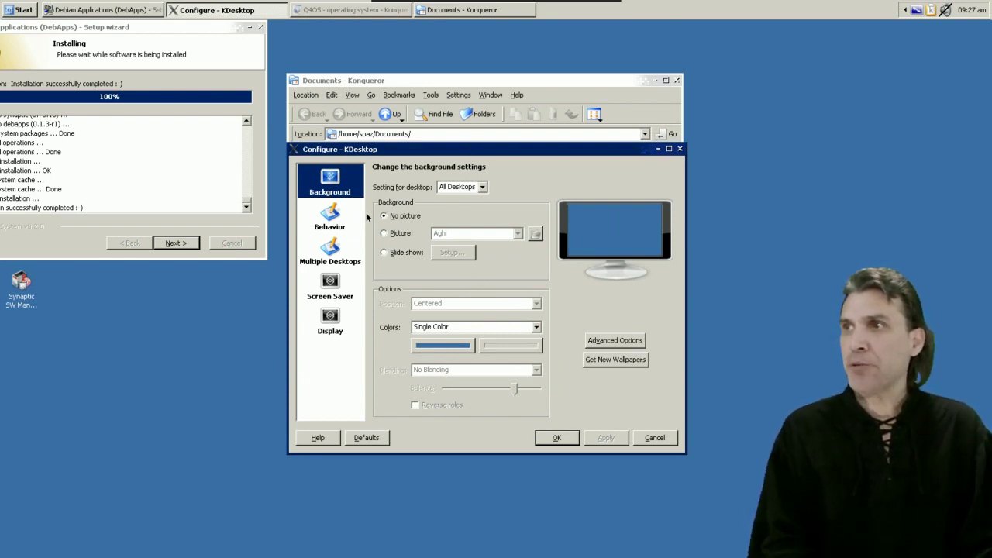
left_click(385, 233)
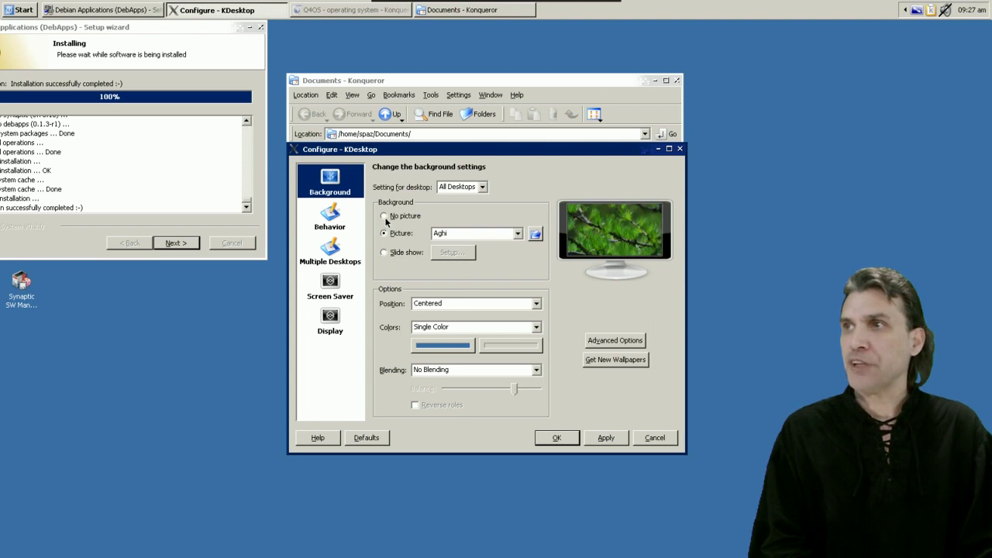
left_click(518, 234)
left_click(481, 257)
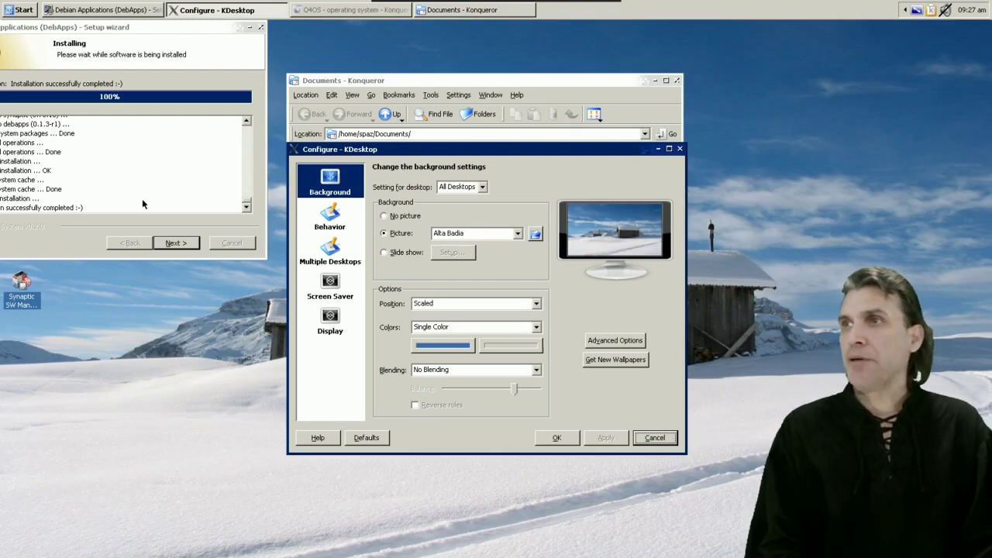
Step: Close the finished DebApps setup wizard and review the file and device icon behaviour options
left_click(329, 216)
left_click_drag(141, 28, 186, 52)
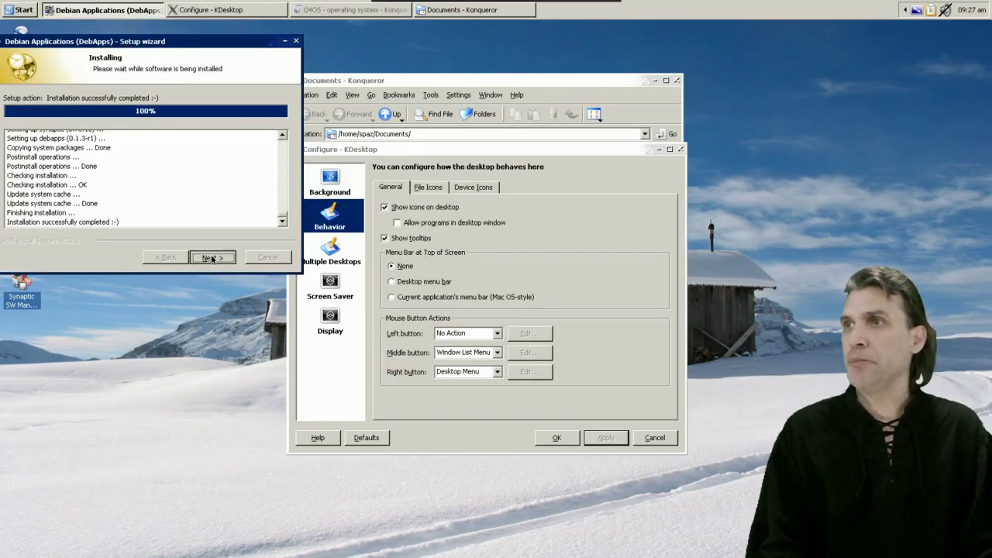
left_click(211, 258)
left_click(286, 133)
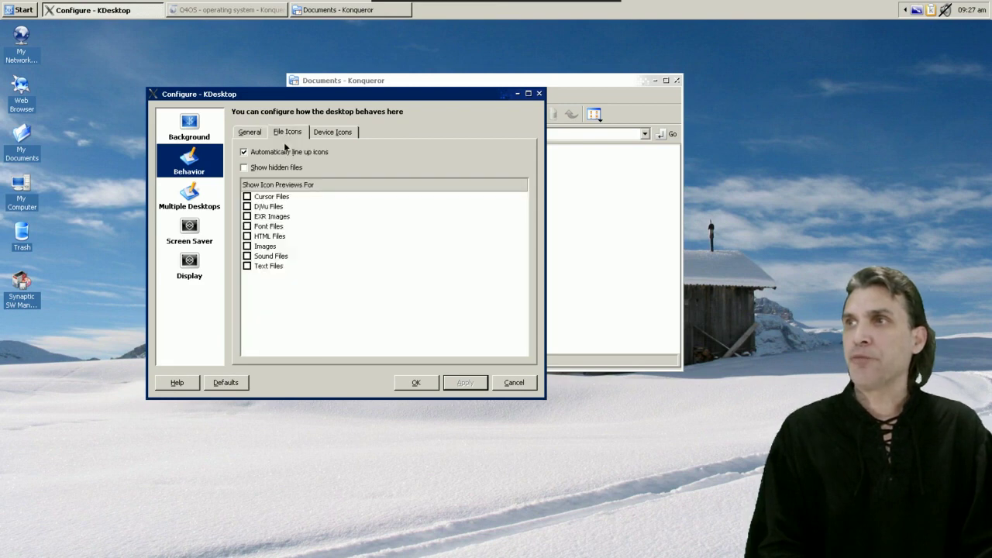
left_click(332, 135)
Step: Raise the number of virtual desktops to 4
left_click(188, 200)
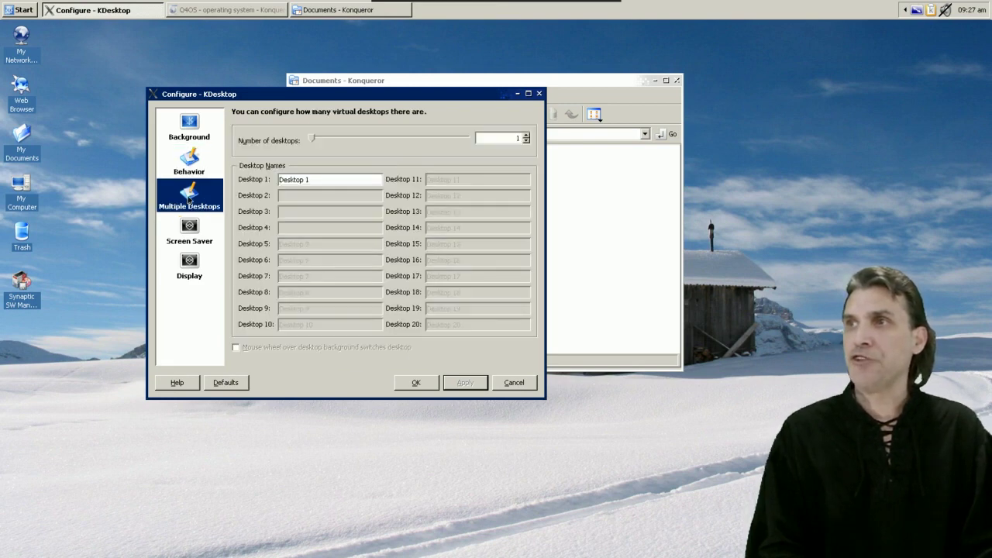
left_click(526, 136)
left_click(525, 136)
left_click(525, 135)
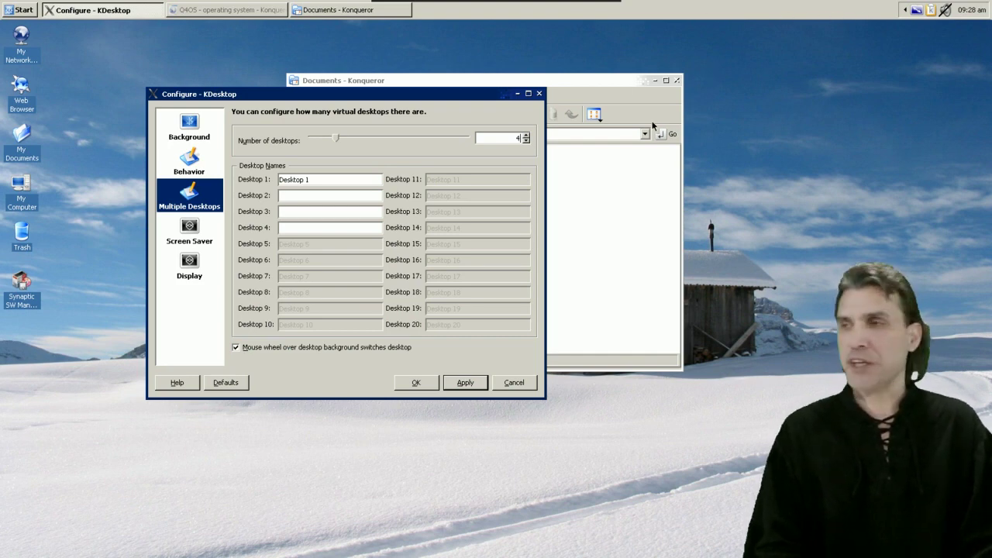
left_click(195, 236)
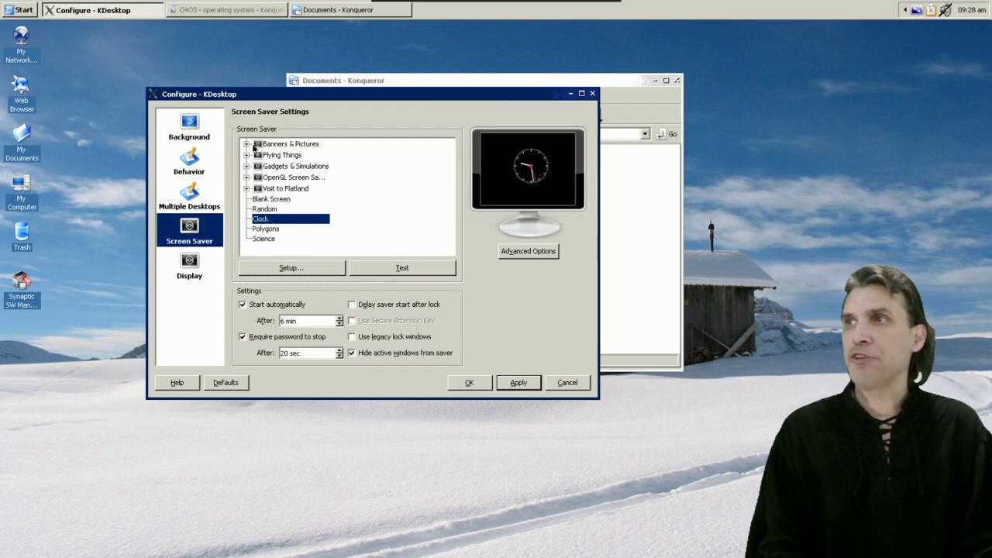
Step: Expand the Banners & Pictures, Flying Things, Gadgets & Simulations and OpenGL screen saver groups
left_click(247, 145)
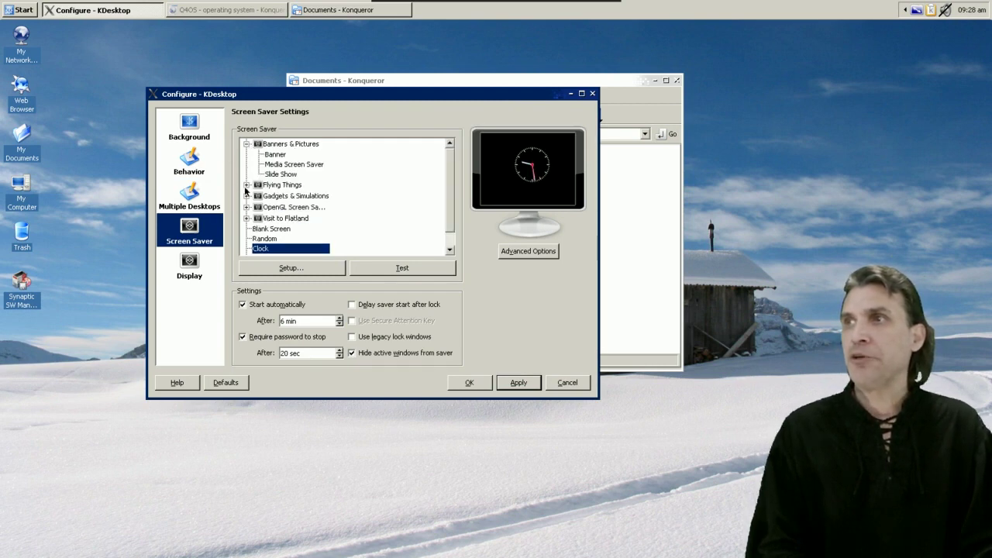
left_click(247, 185)
scroll(247, 184, "down", 1)
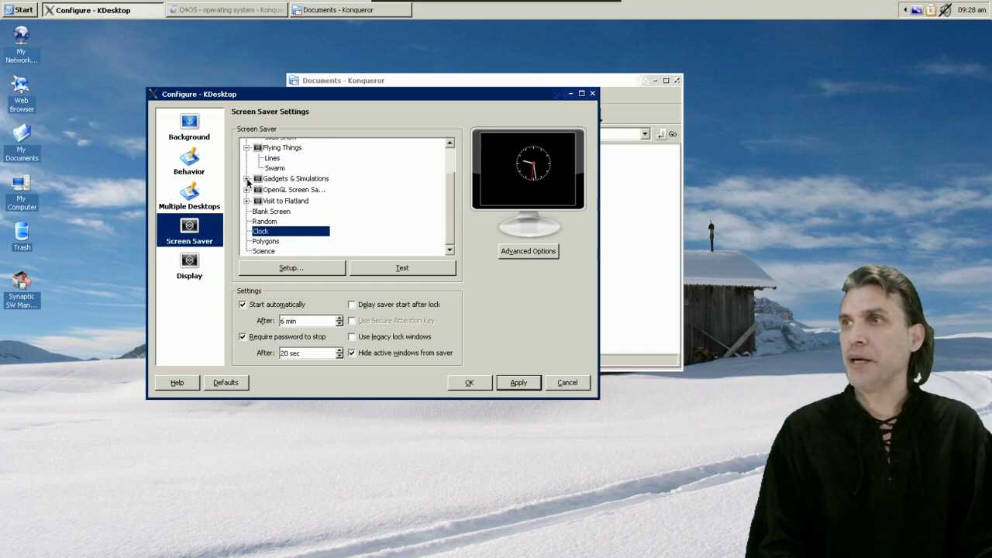
left_click(247, 179)
left_click(247, 190)
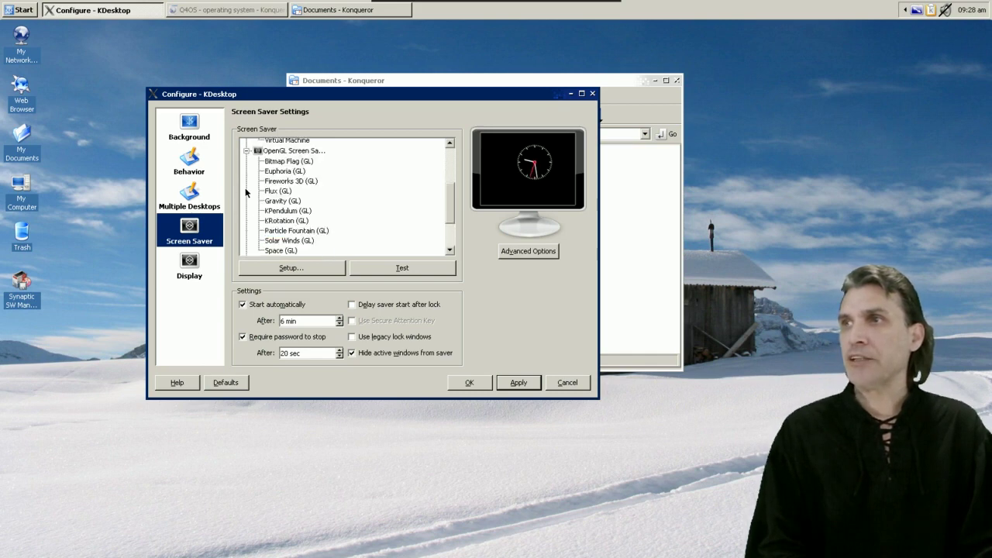
scroll(246, 192, "down", 2)
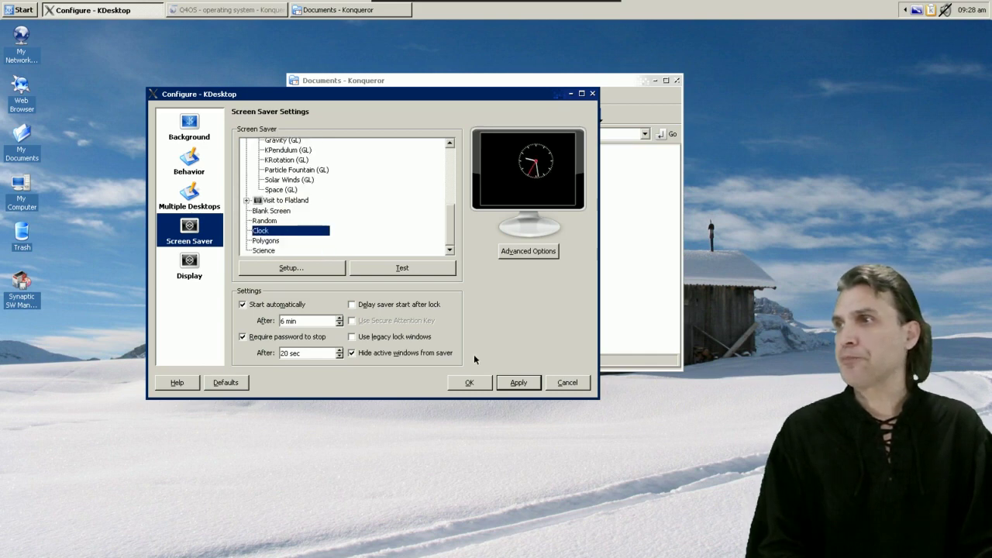
Step: Review display size, refresh and power control settings, keep 1600 x 900, and close with OK
left_click(193, 263)
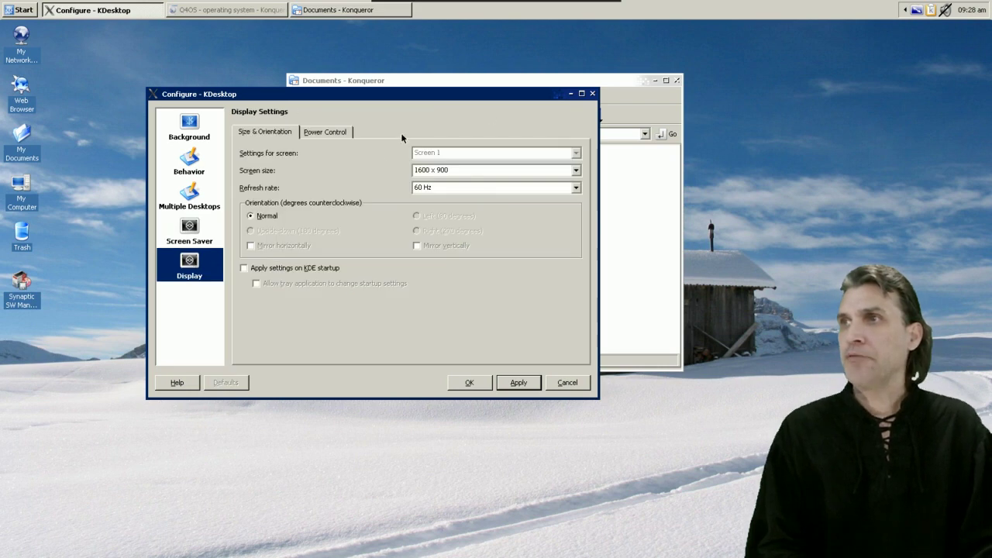
left_click(917, 11)
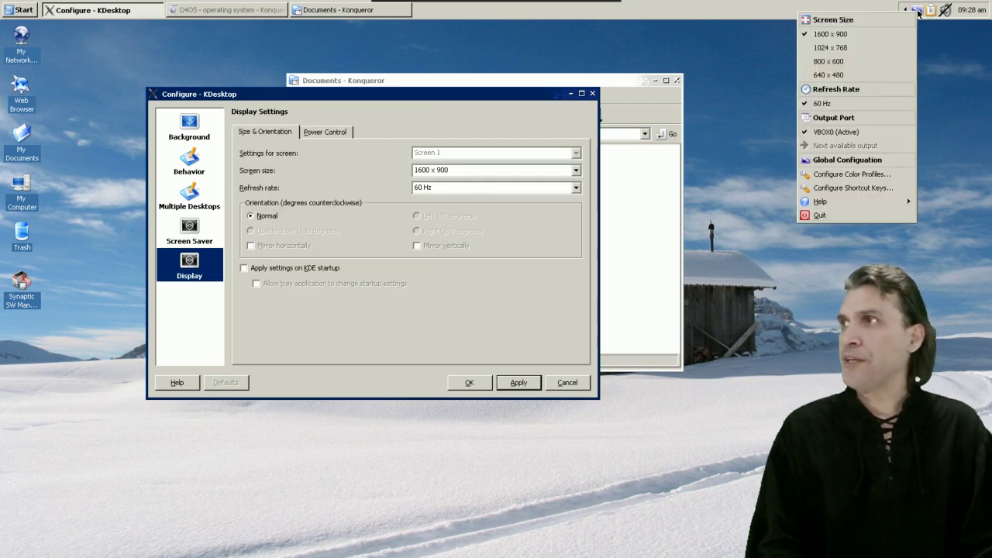
left_click(314, 143)
left_click(317, 134)
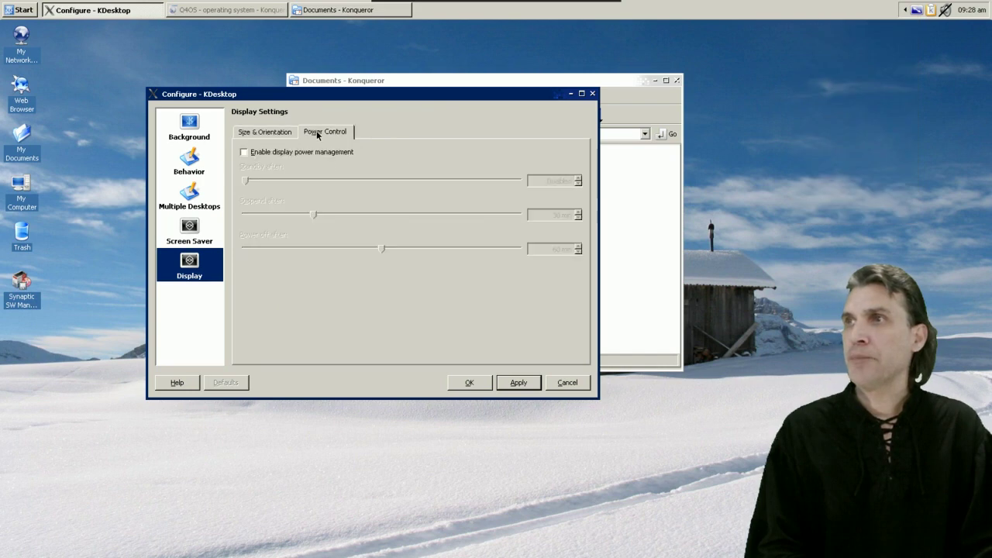
left_click(463, 382)
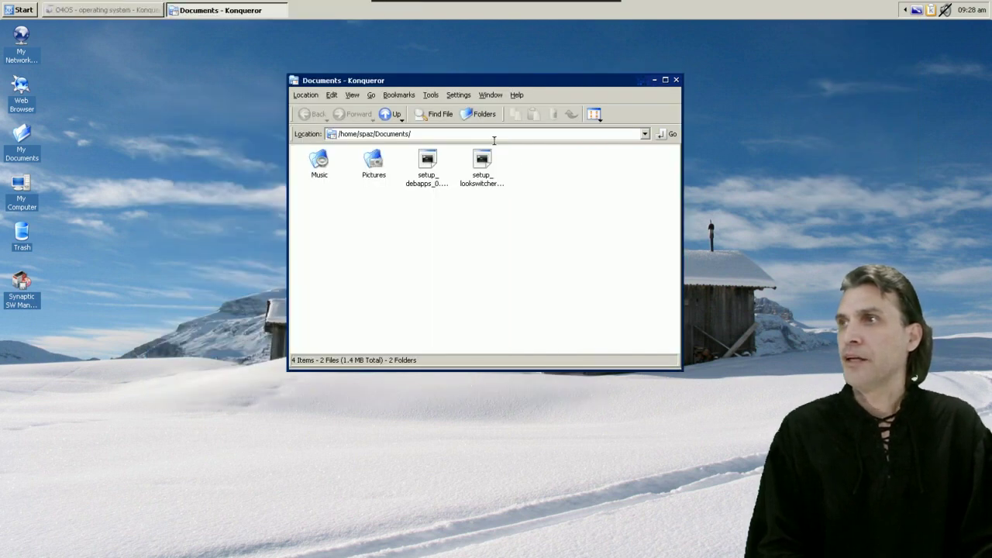
Step: Install Desktop Look Switcher from setup_lookswitcher and accept switching from Classic to Modern
double_click(482, 163)
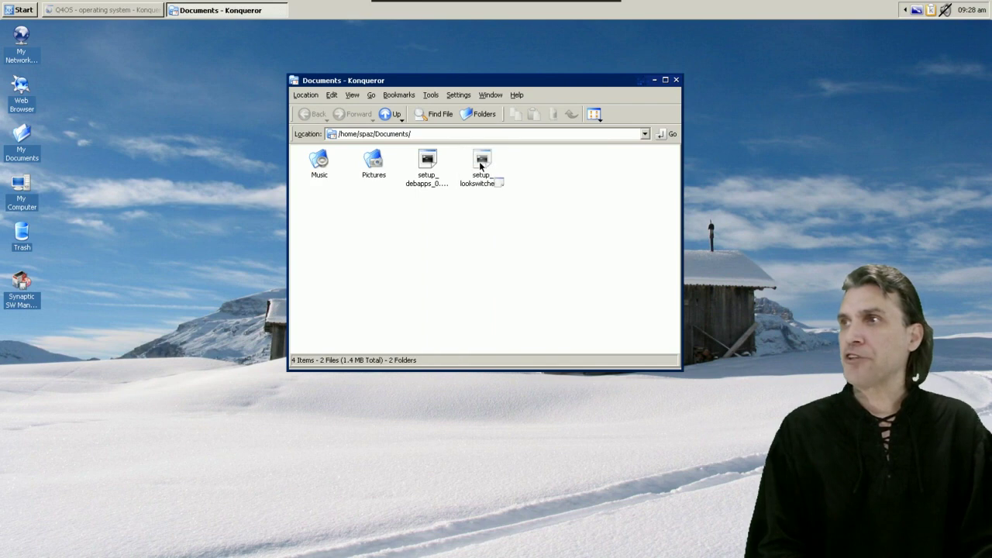
left_click(472, 392)
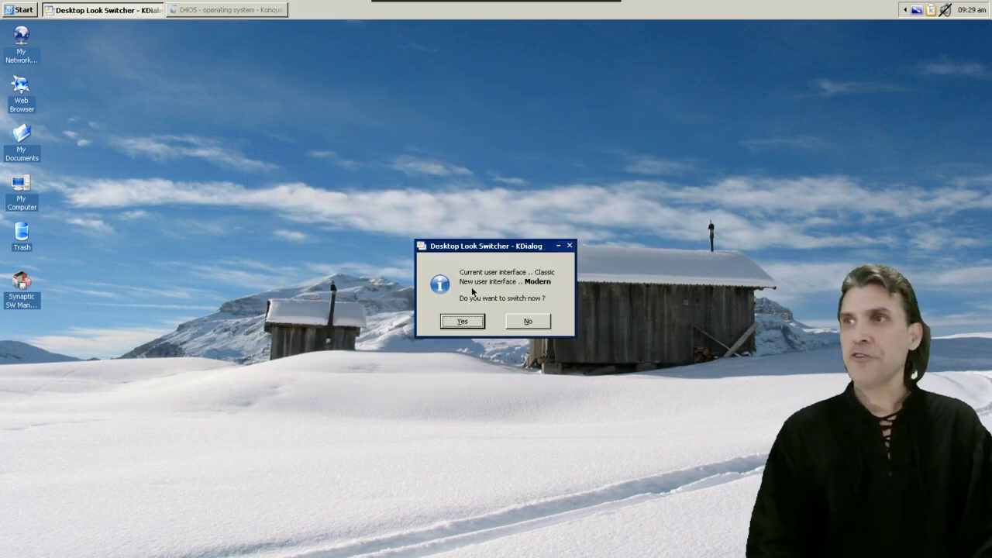
left_click(531, 323)
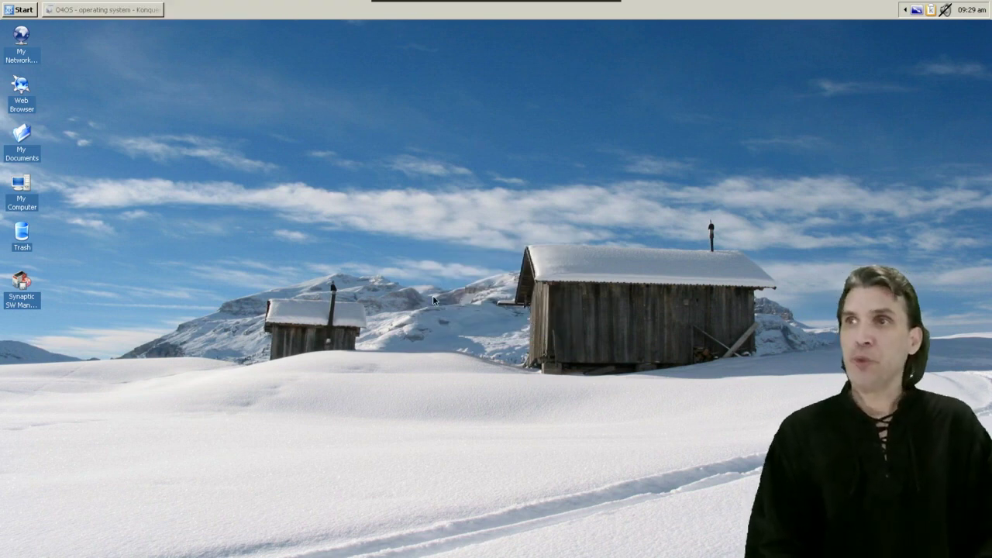
left_click(13, 10)
Step: Open the Control Panel, centre its window, and bring up Colors under Appearance & Themes
mouse_move(29, 72)
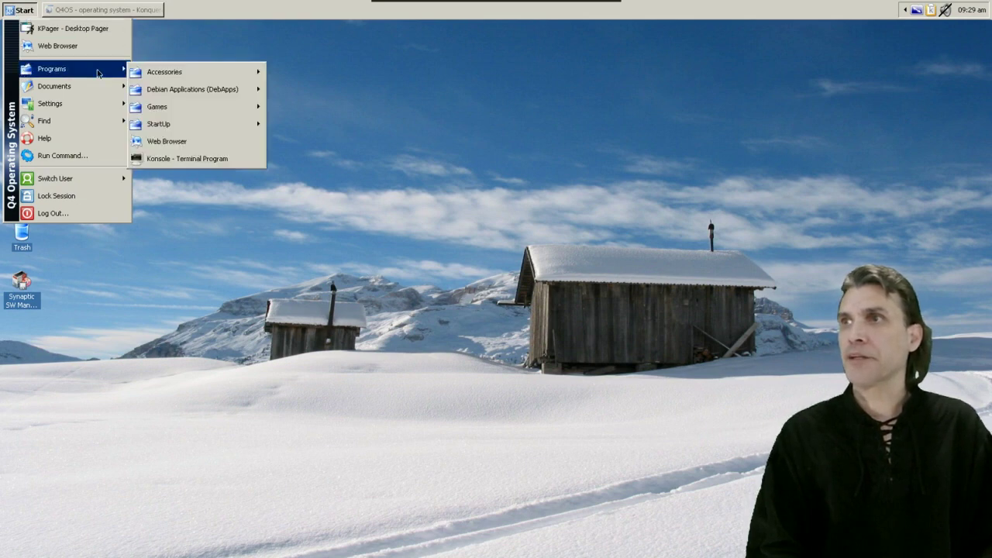
mouse_move(89, 93)
mouse_move(80, 112)
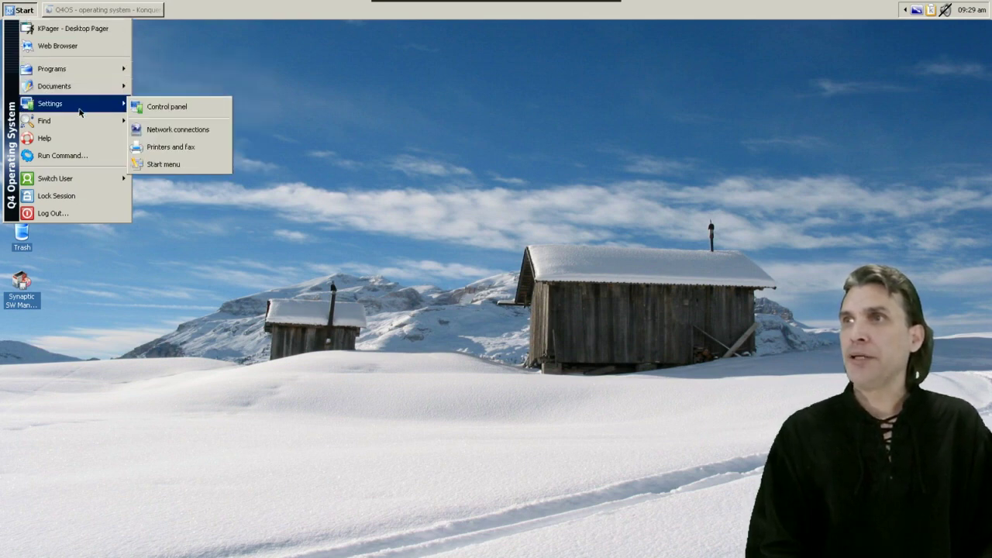
left_click(152, 109)
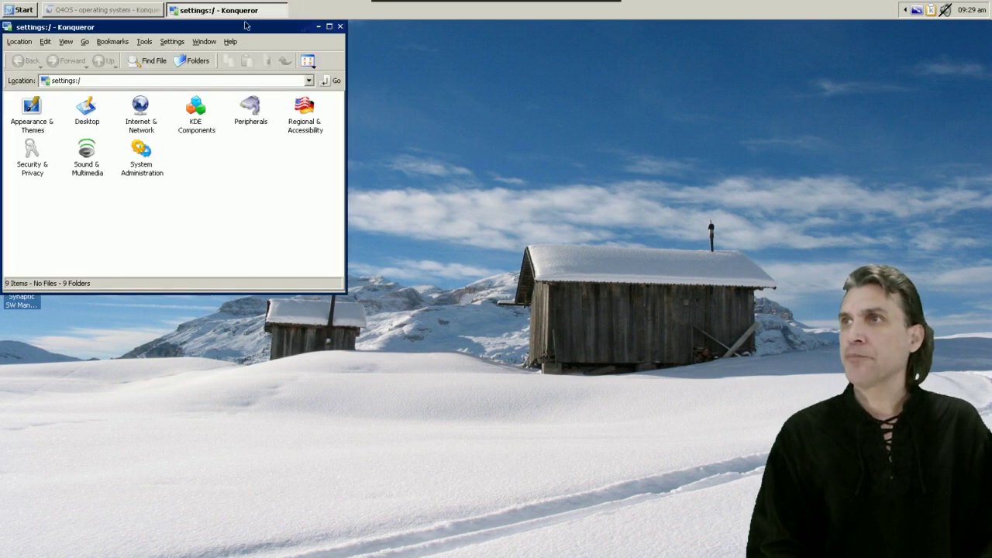
left_click_drag(247, 23, 524, 114)
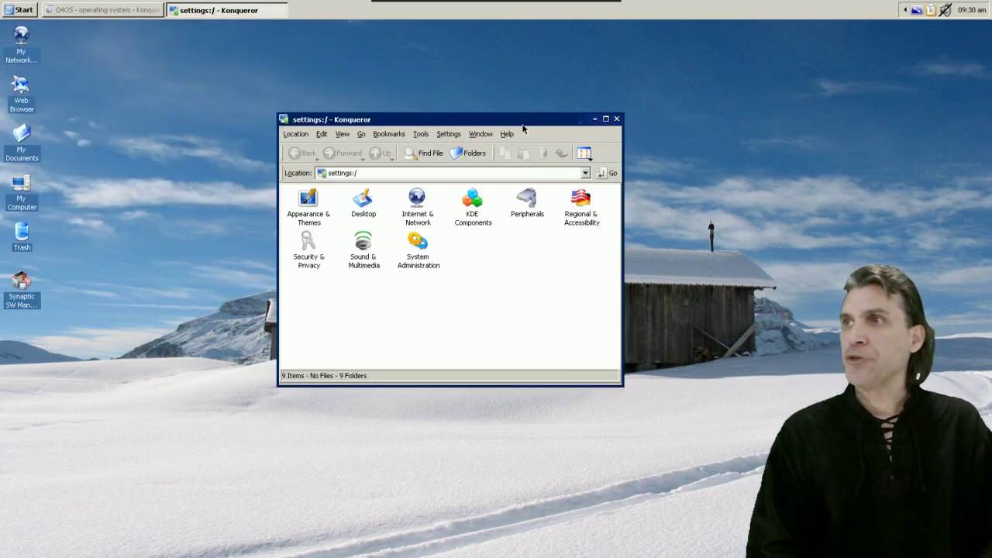
left_click(310, 201)
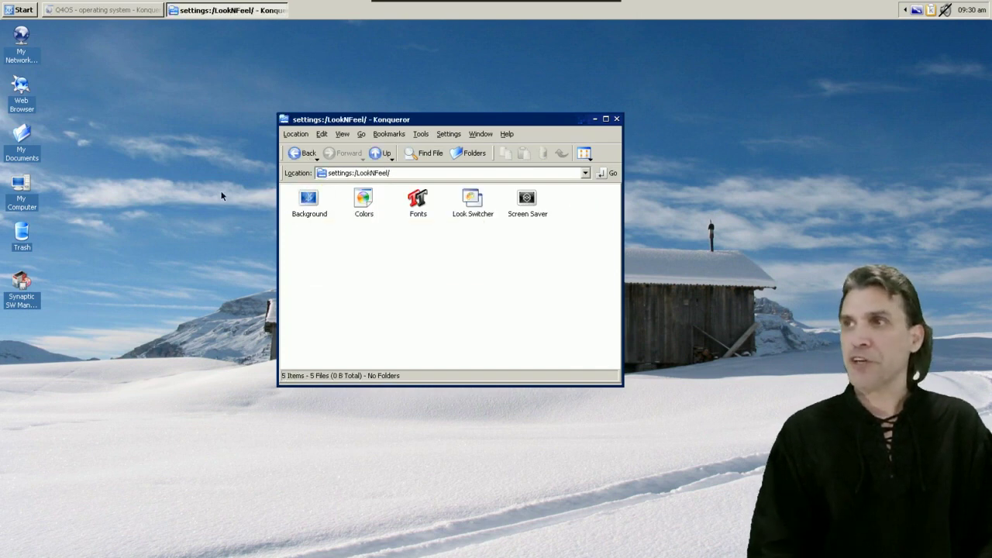
left_click(365, 200)
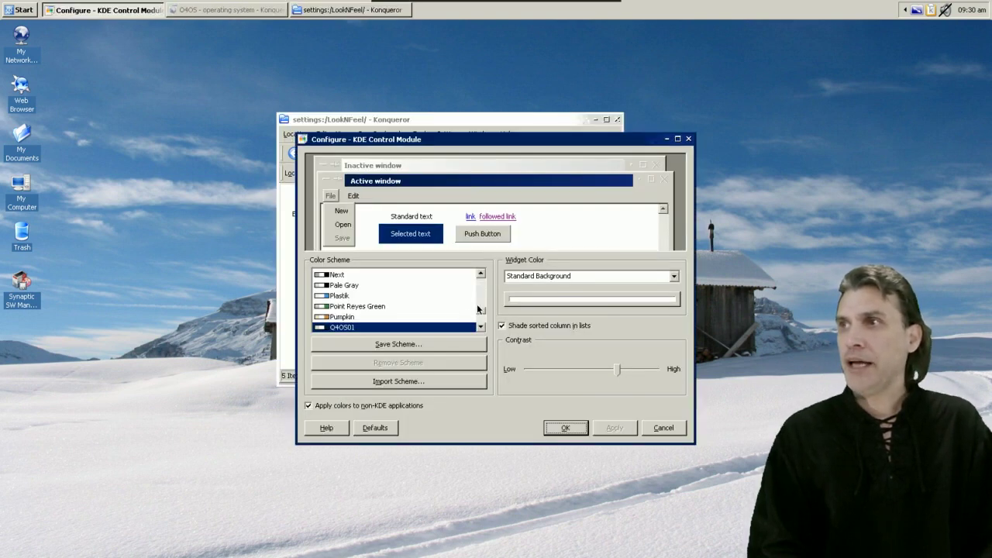
Step: Preview schemes from Current Scheme through KDE Default, Atlas Green, Blue Slate, Digital CDE, High Contrast and Keramik
scroll(478, 309, "up", 6)
left_click(383, 275)
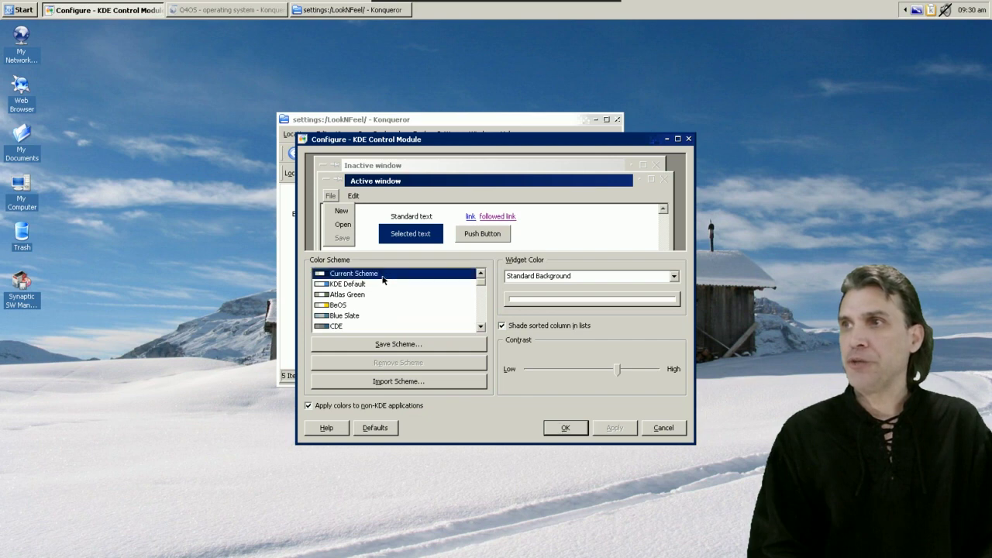
key("Down")
key("Down")
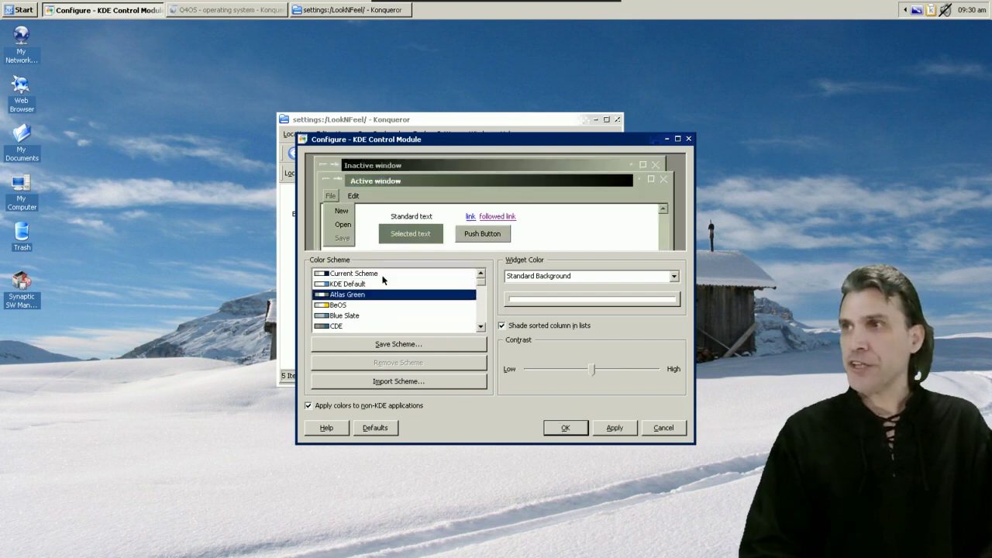
key("Down")
key("Down")
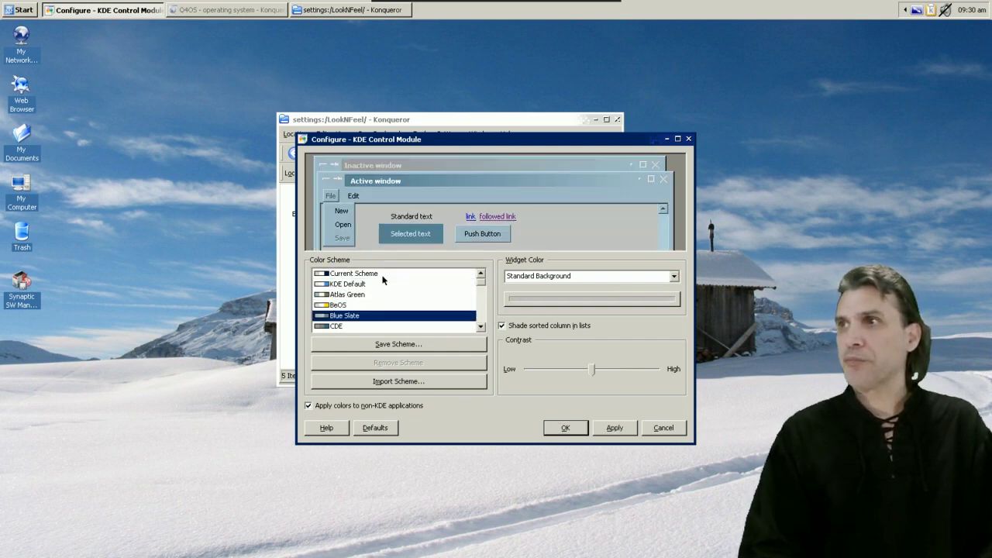
key("Down")
key("Down")
key("Down")
key("Down")
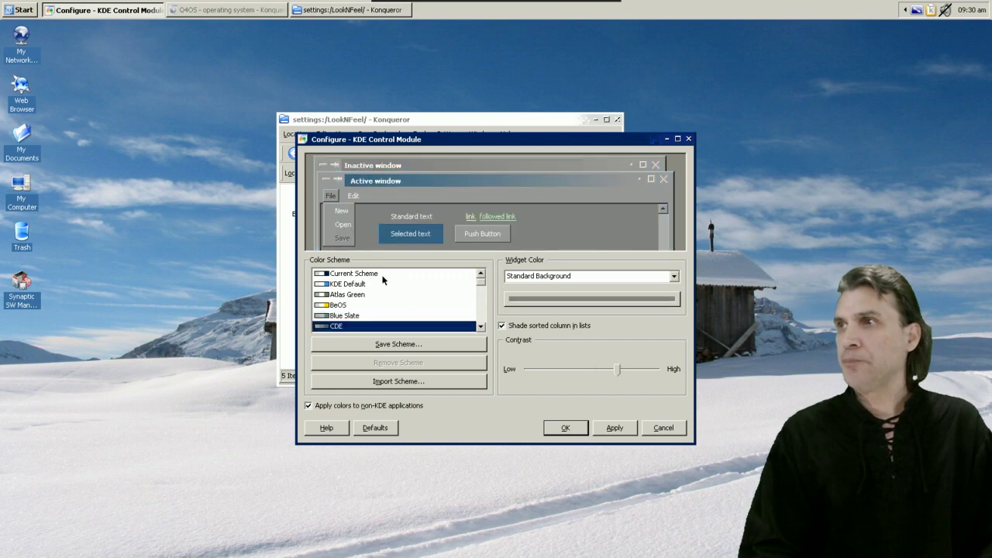
key("Down")
key("Down")
key("Down")
key("Down")
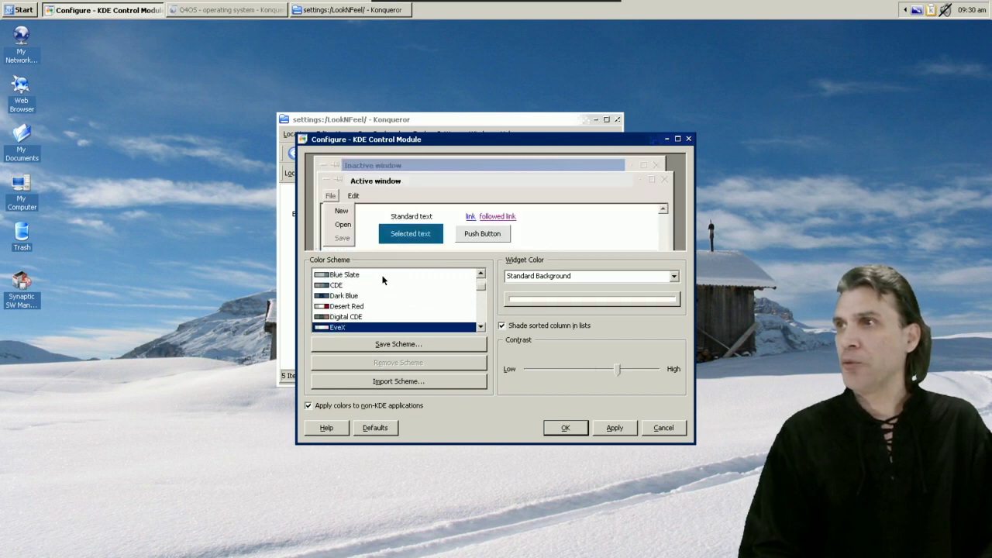
key("Down")
key("Down")
key("Down")
key("Down")
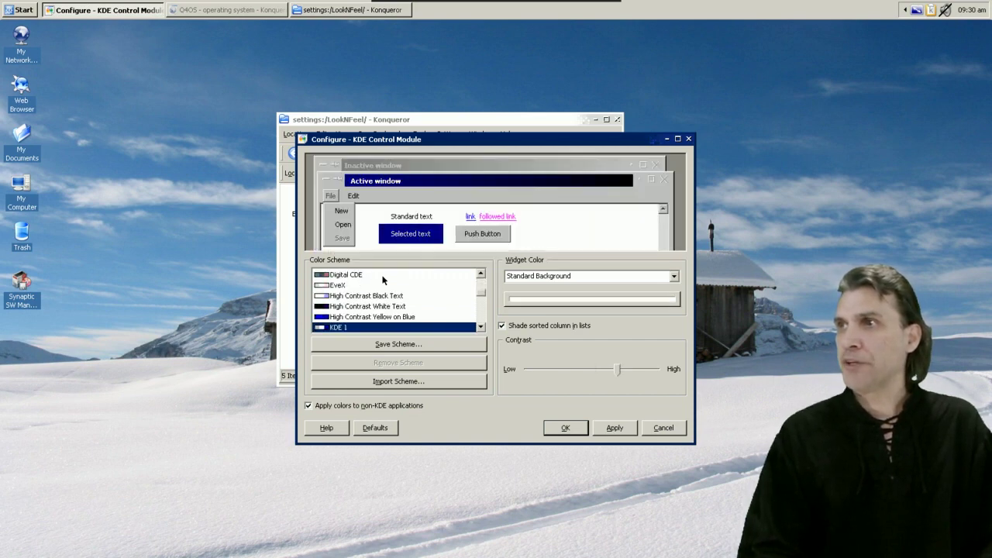
key("Down")
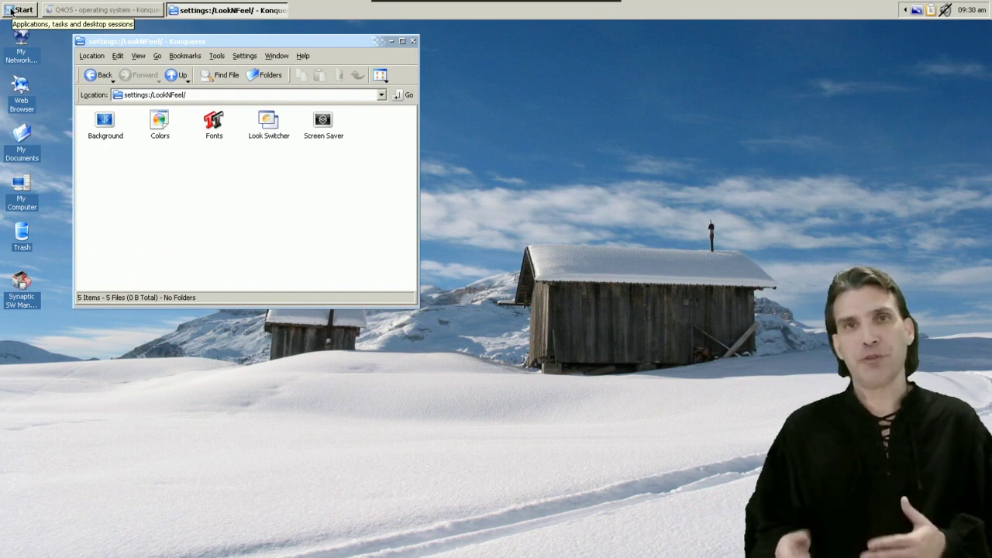
Step: Launch the Top Applications installer from Debian Applications, showing the debapp_launchers folder
left_click(10, 11)
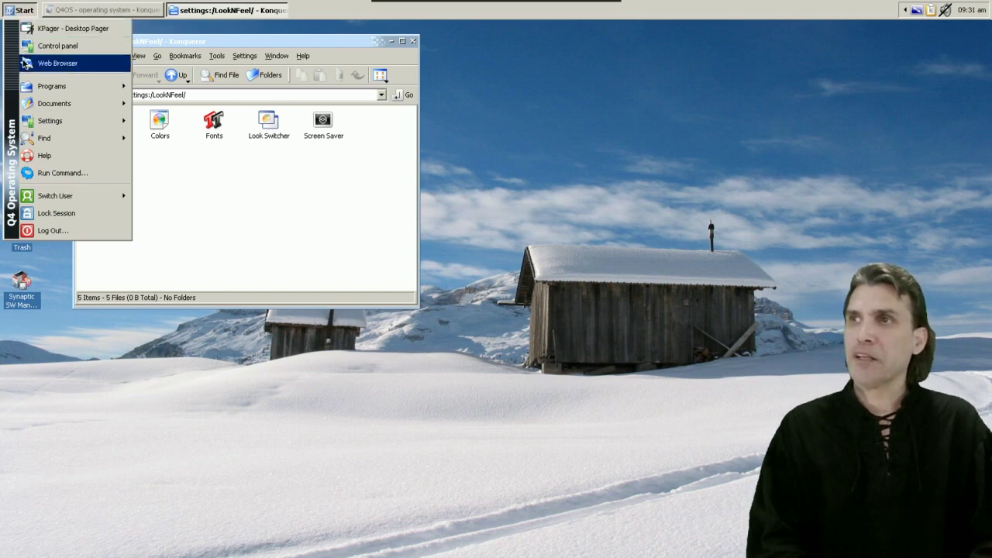
mouse_move(47, 86)
mouse_move(176, 90)
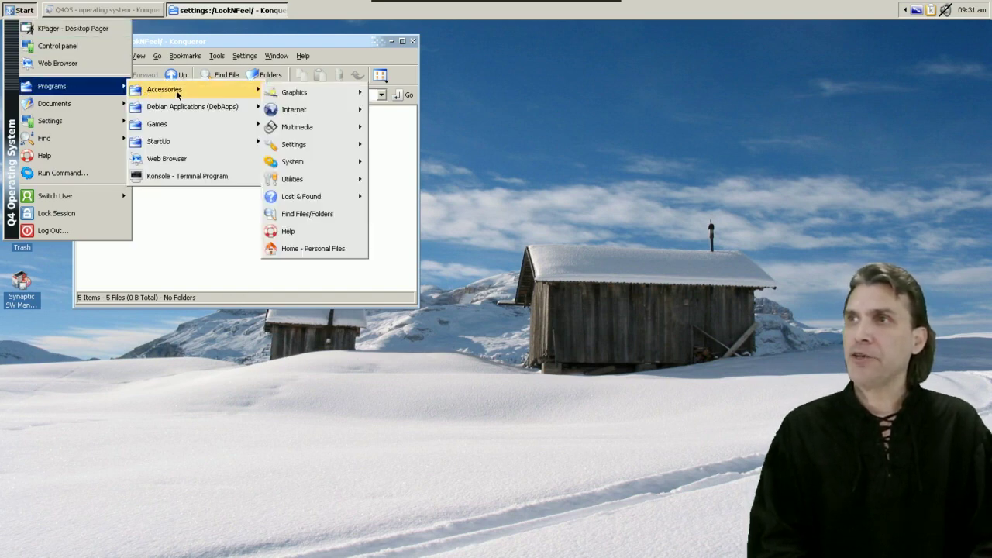
mouse_move(157, 111)
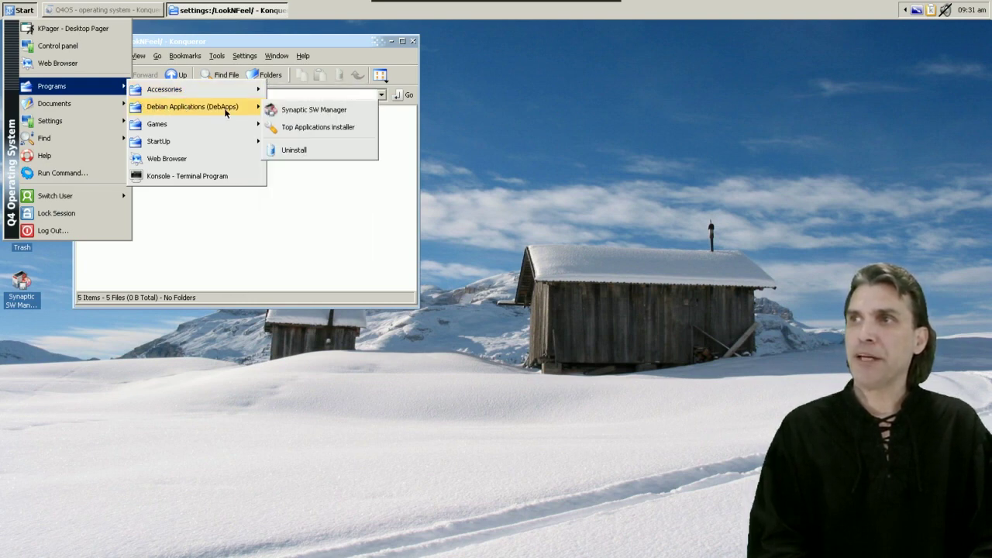
left_click(308, 134)
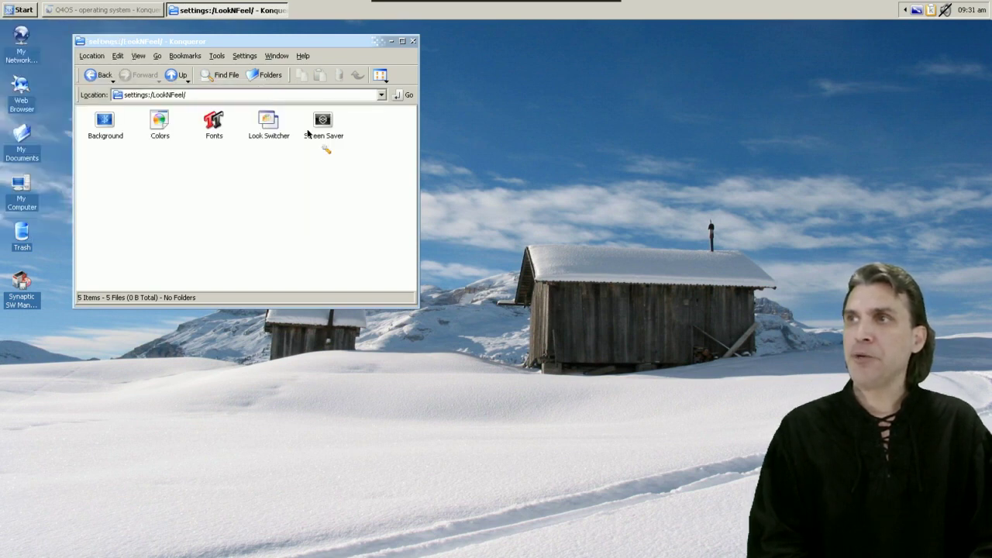
Step: Shift the debapp_launchers window lower on screen, then close it
left_click_drag(579, 30, 563, 78)
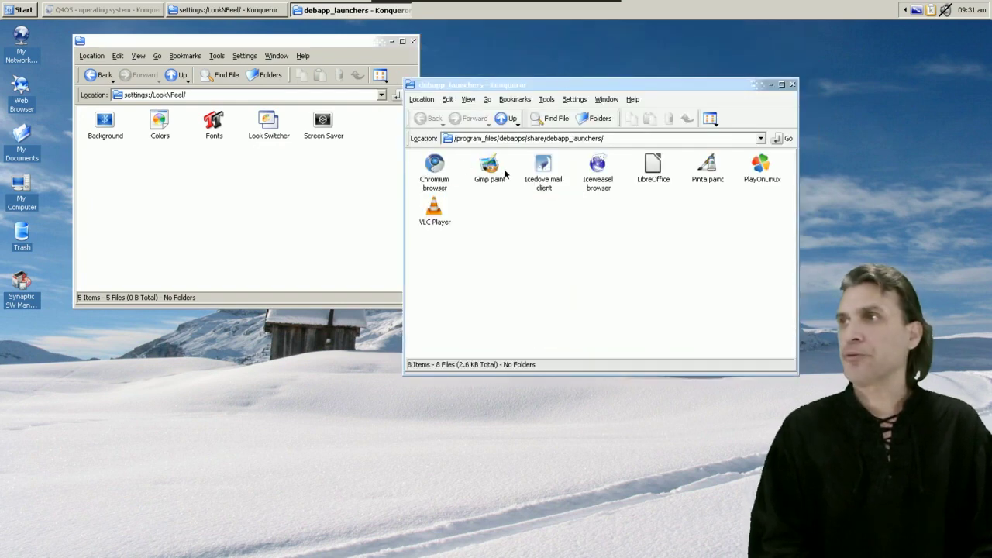
mouse_move(547, 166)
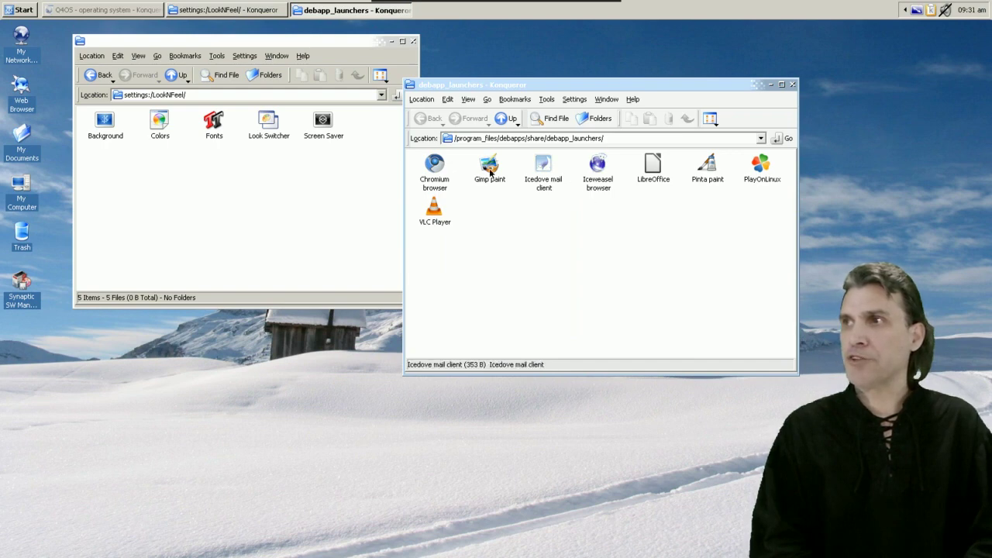
mouse_move(658, 163)
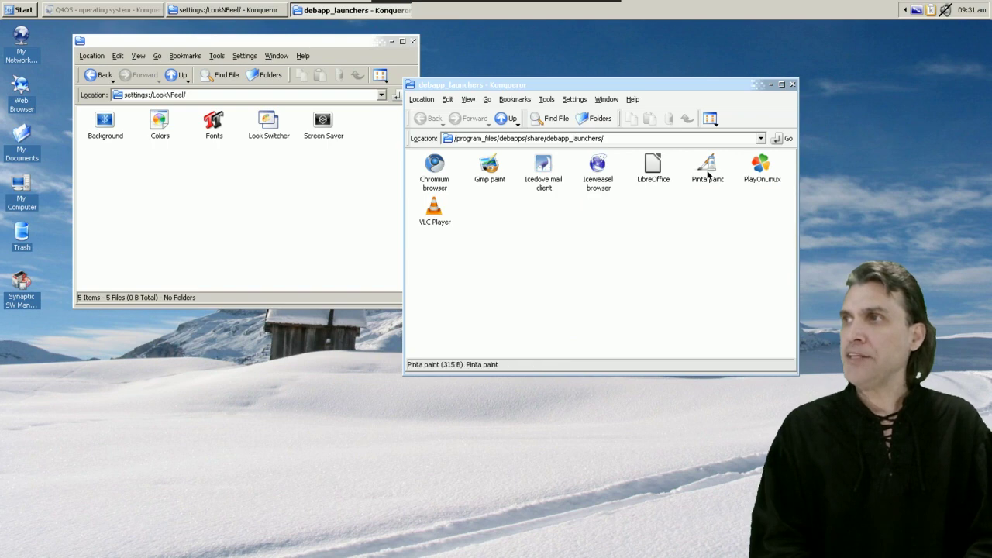
mouse_move(758, 167)
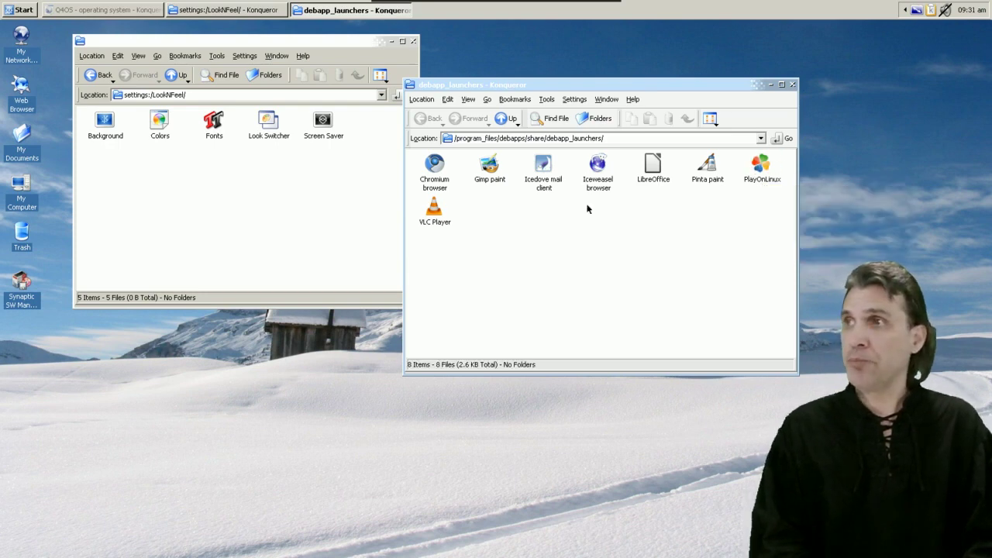
left_click(794, 85)
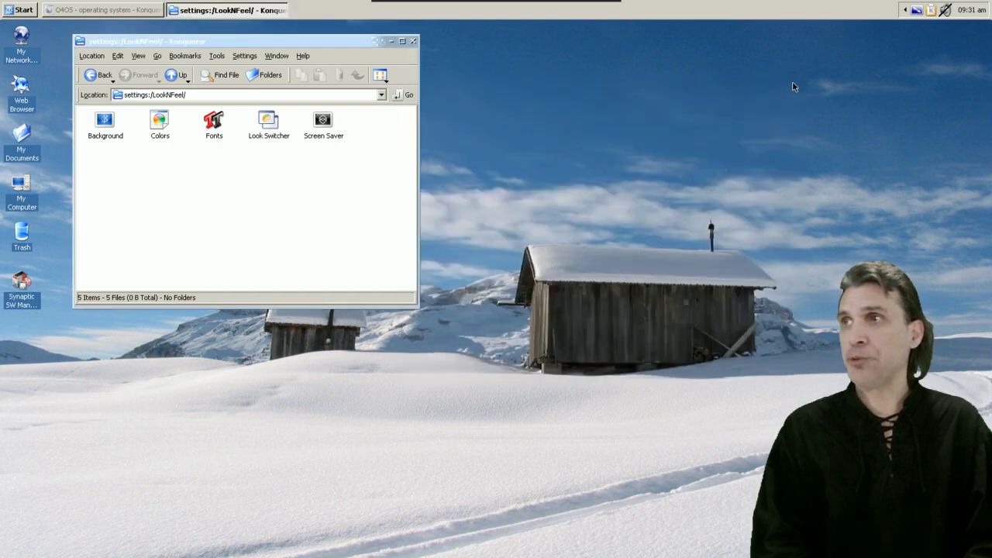
left_click(11, 10)
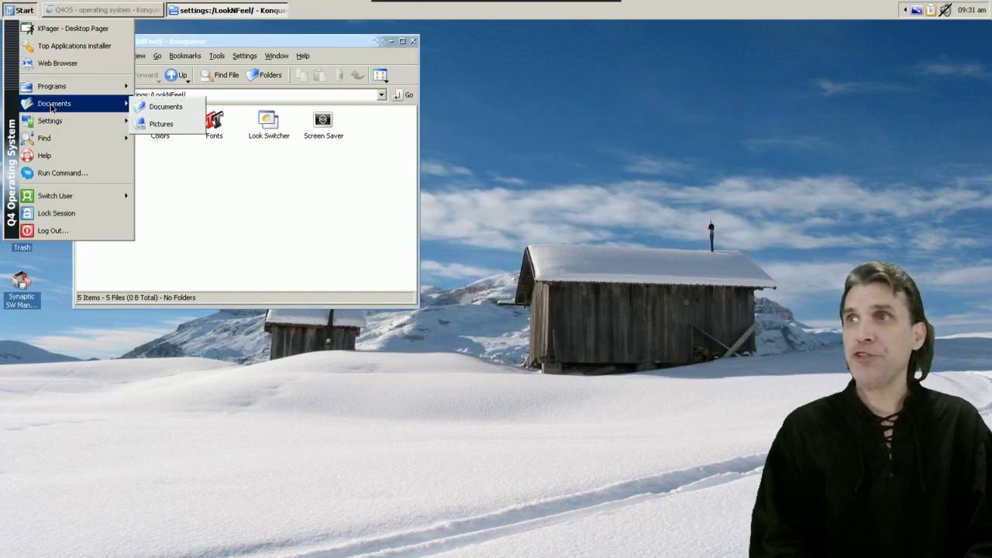
mouse_move(89, 93)
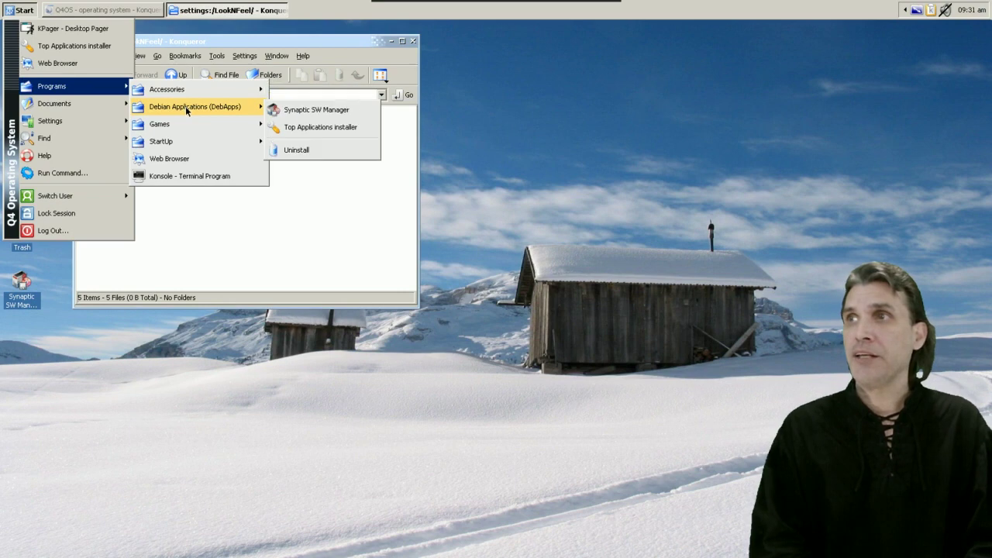
left_click(301, 114)
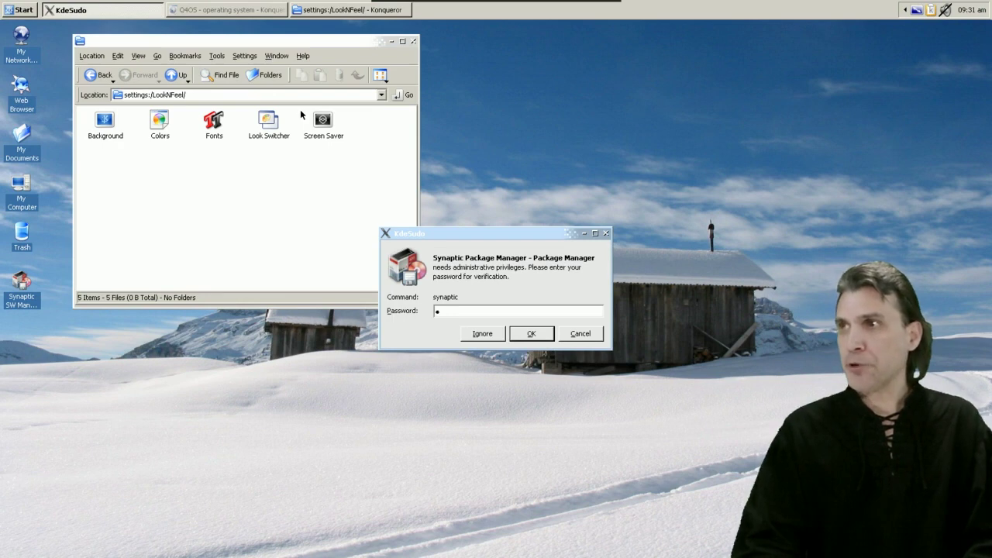
key("Return")
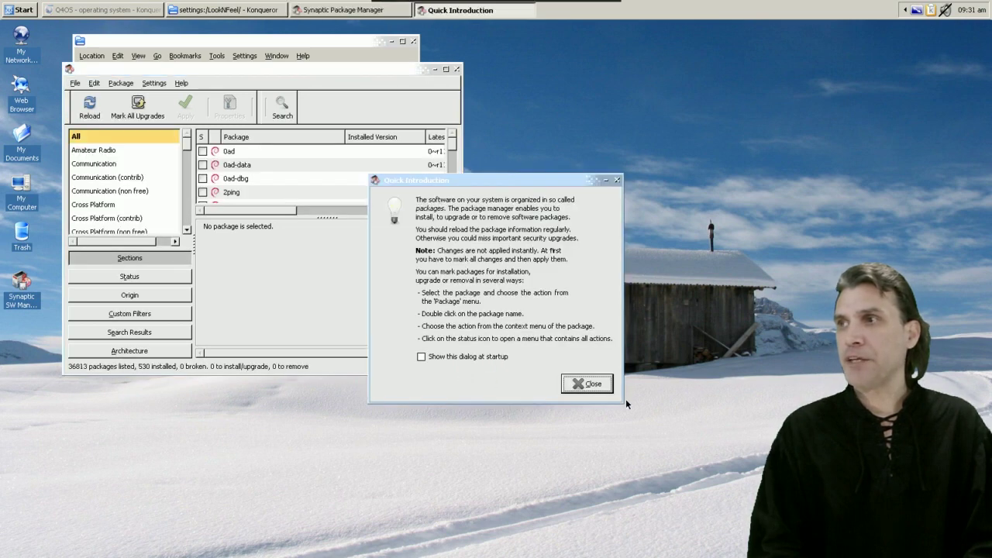
left_click(604, 386)
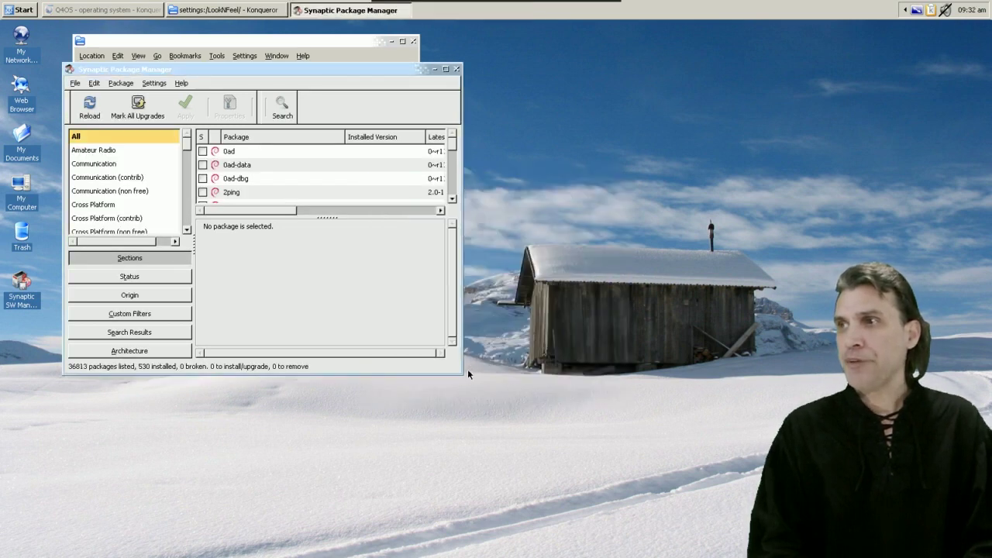
left_click_drag(459, 374, 781, 517)
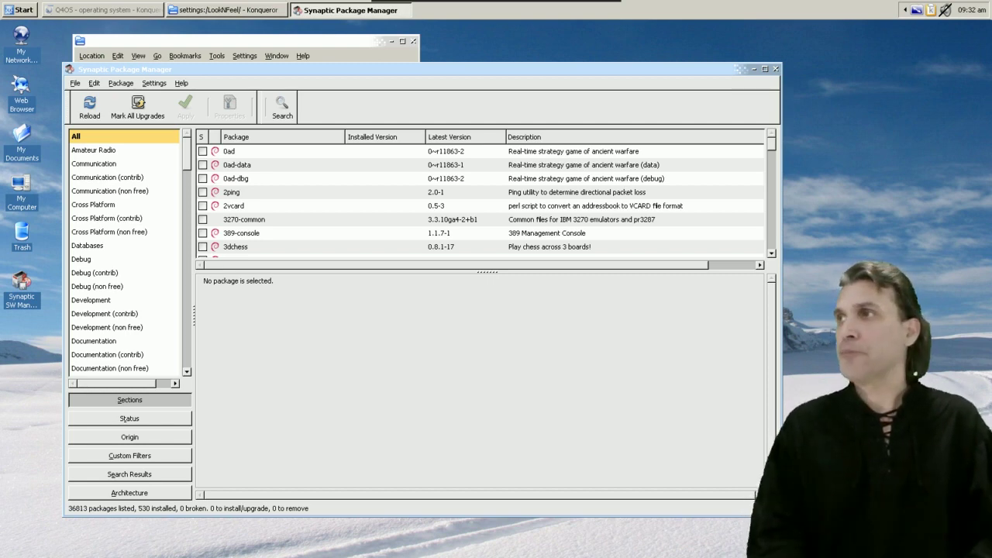
left_click(776, 68)
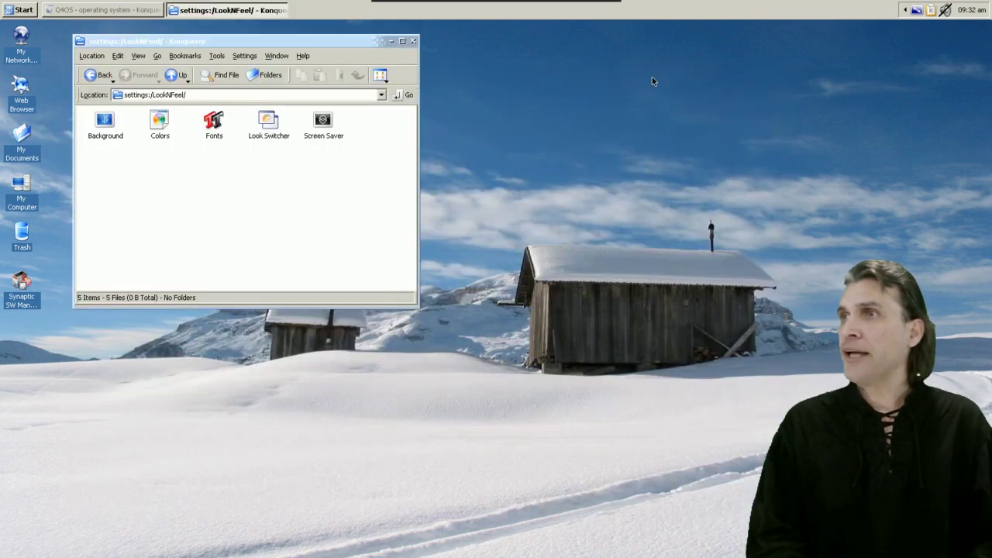
Step: Close Look and Feel, then use Look Switcher to switch to Modern and log out
left_click(414, 41)
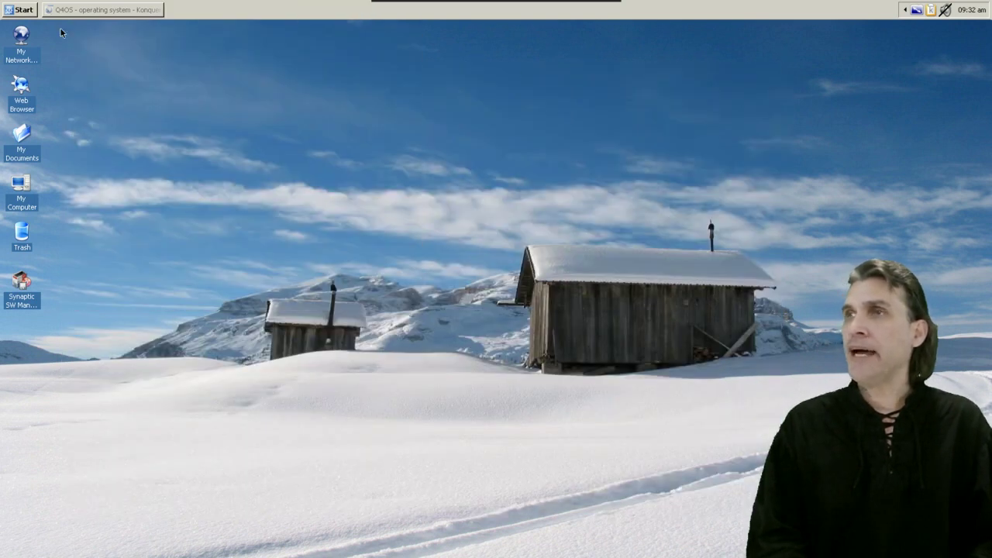
left_click(11, 11)
mouse_move(78, 86)
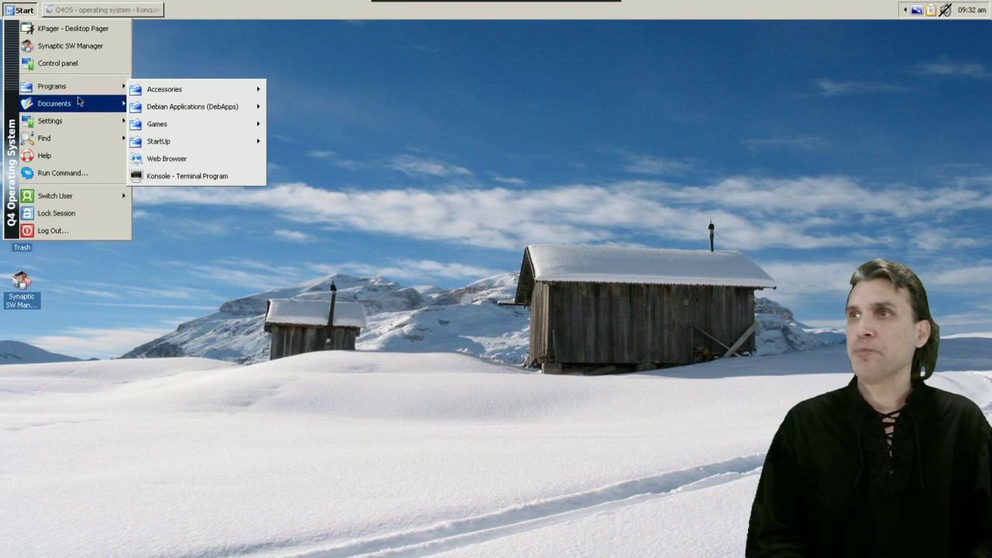
mouse_move(163, 90)
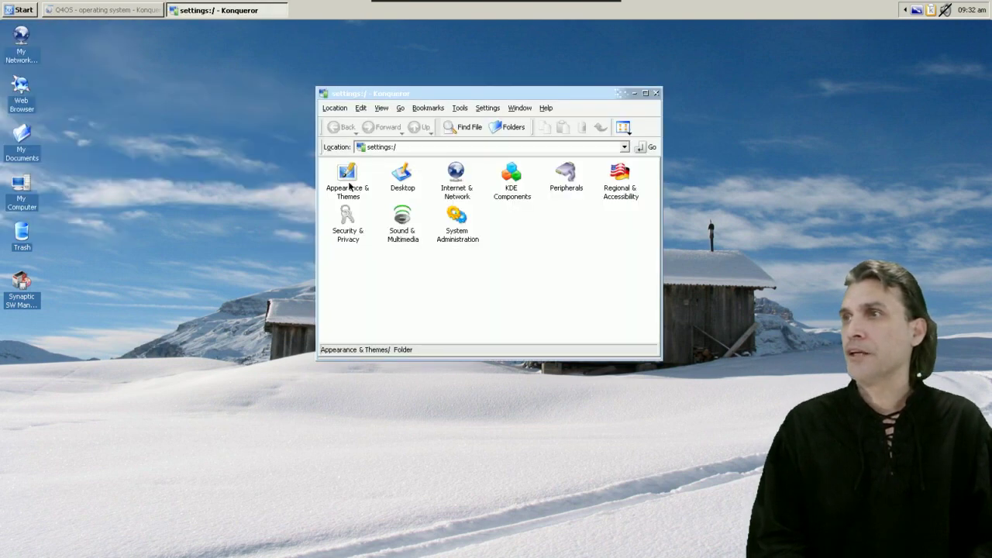
left_click(348, 187)
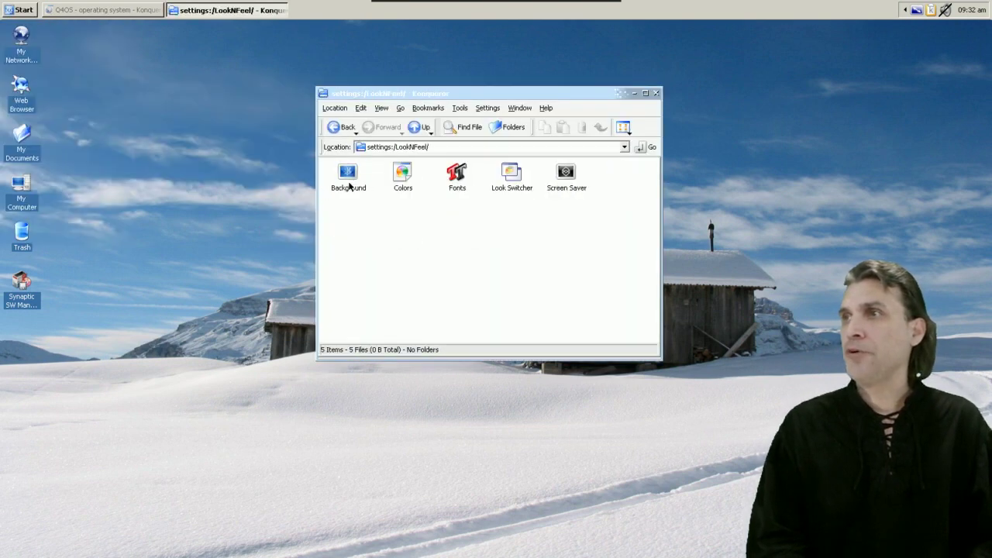
left_click(511, 174)
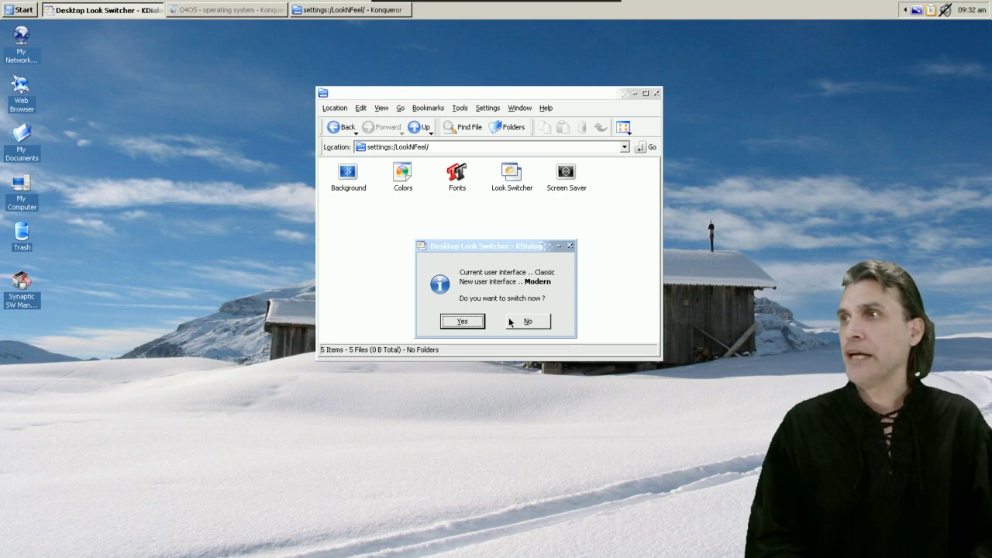
left_click(462, 321)
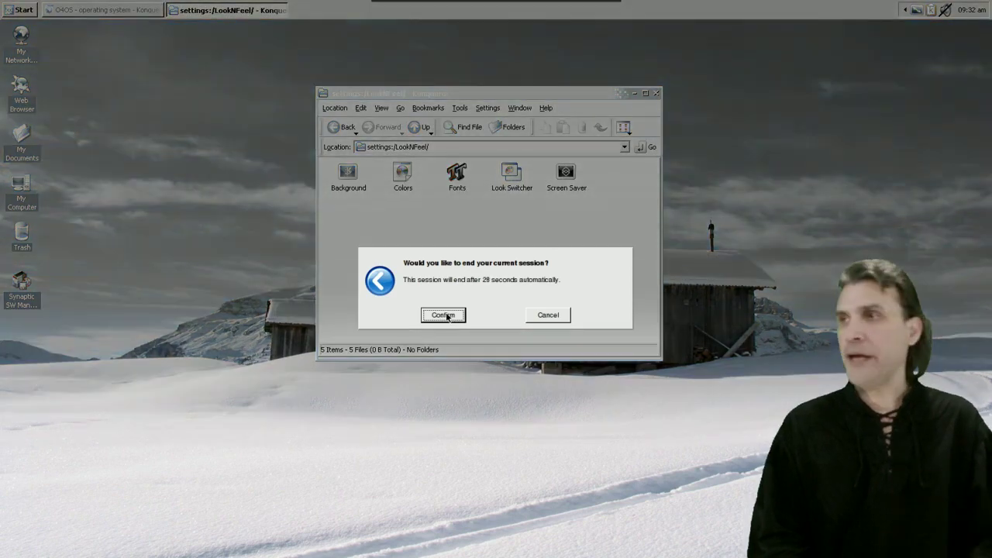
left_click(444, 315)
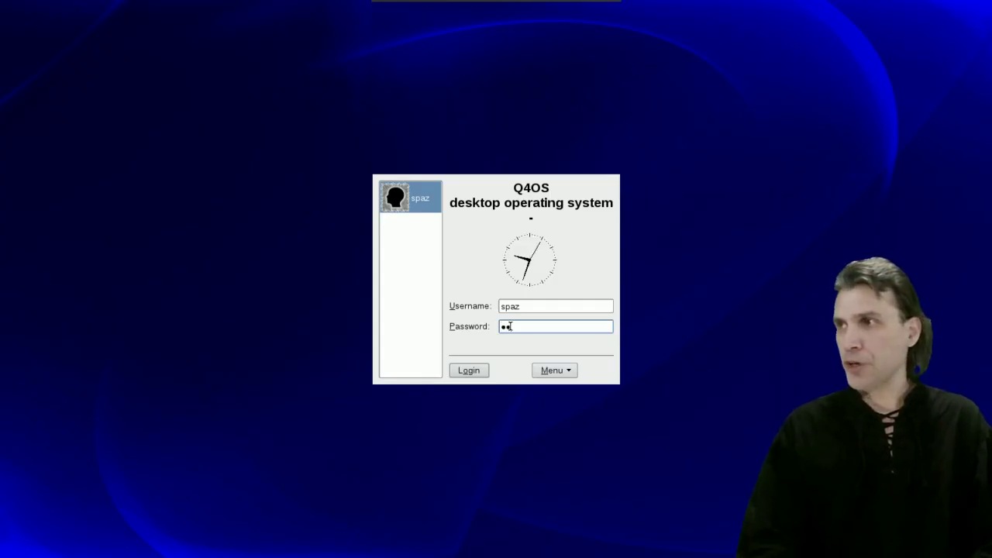
Step: Log back in, open My Documents, and move its window to the upper right
key("Return")
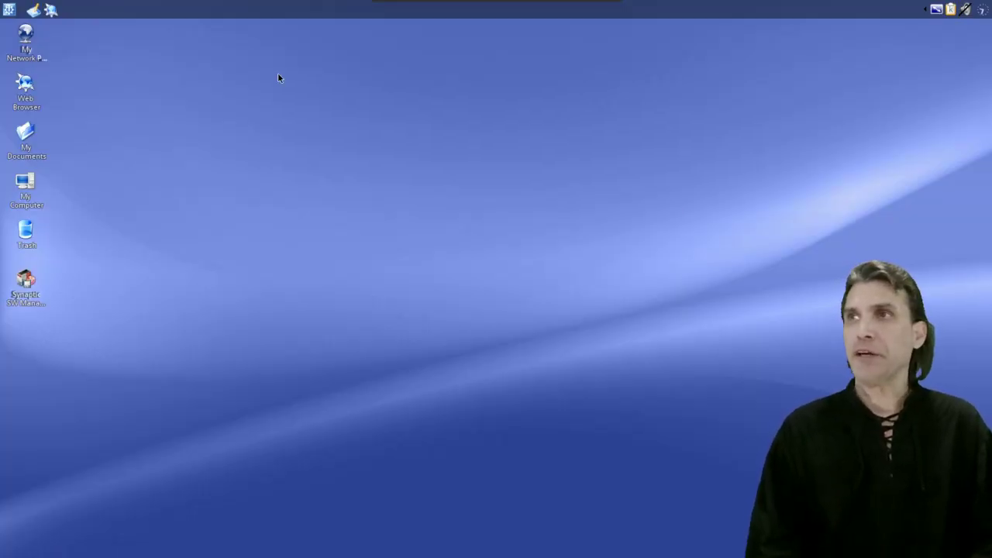
double_click(25, 134)
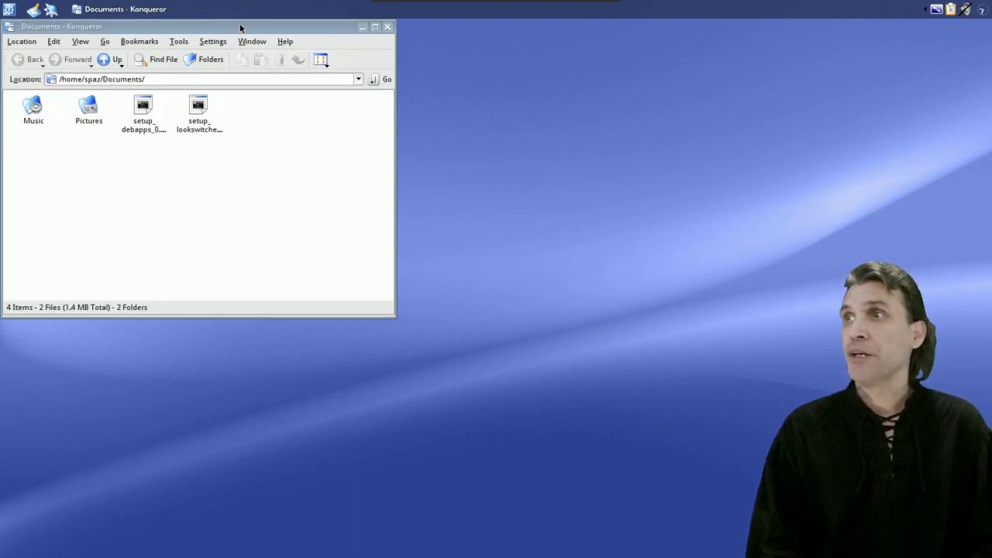
left_click_drag(239, 26, 689, 78)
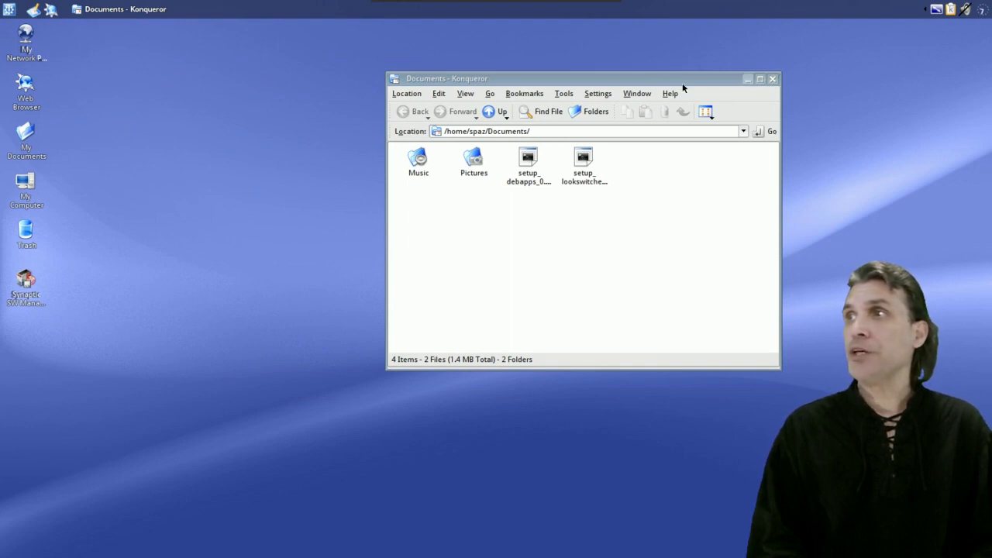
left_click_drag(665, 78, 762, 44)
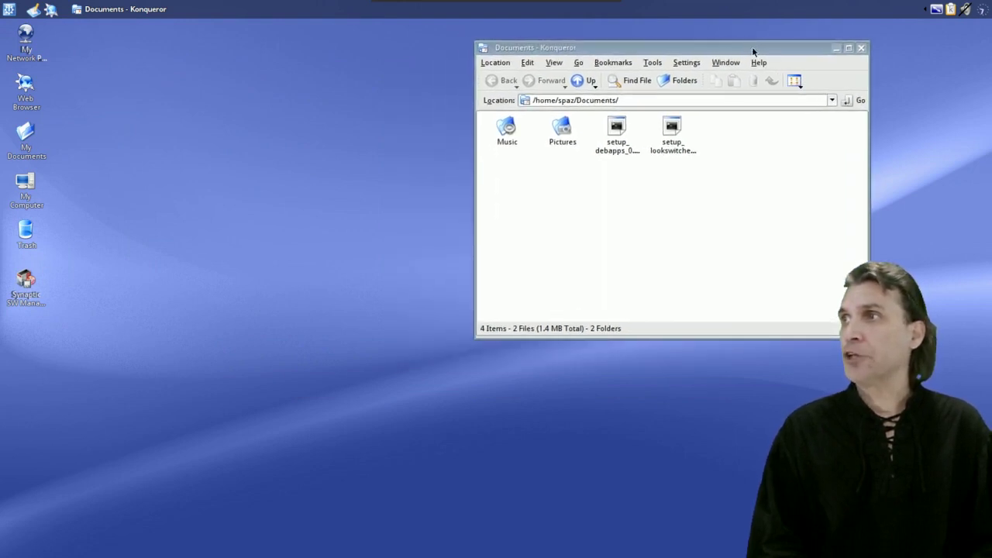
left_click(927, 11)
Step: Step through the wallpaper list from Celtic to Horse Head Nebula and apply it
left_click(927, 11)
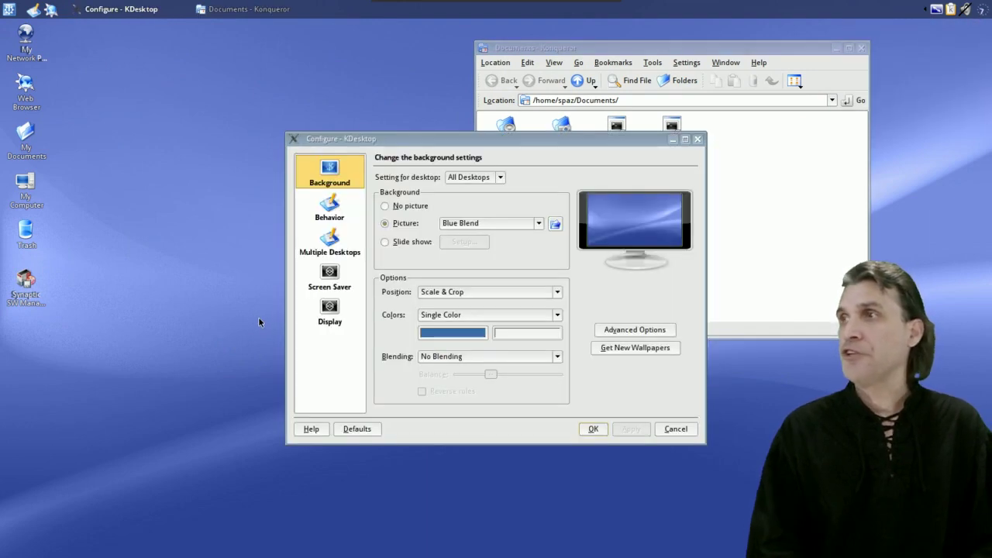
left_click(499, 225)
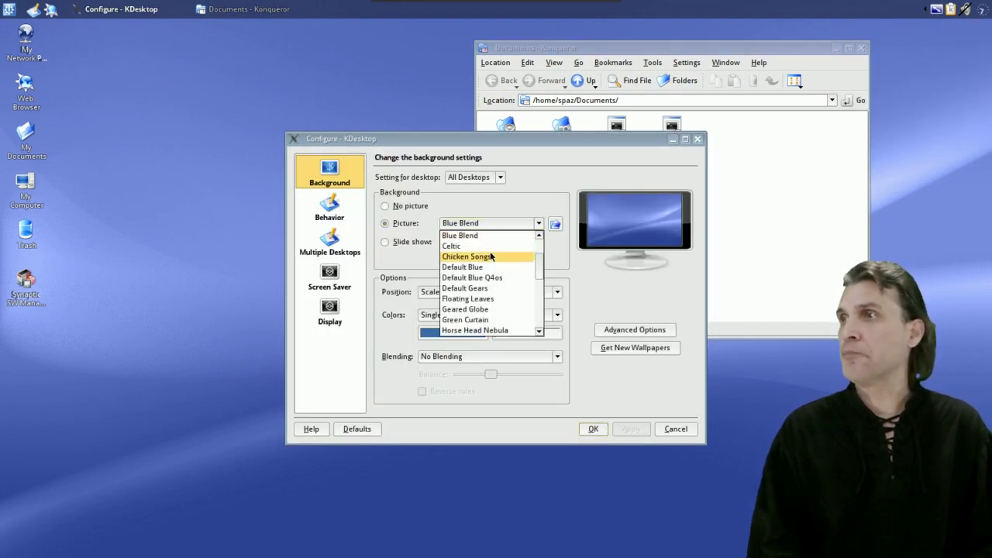
left_click(461, 246)
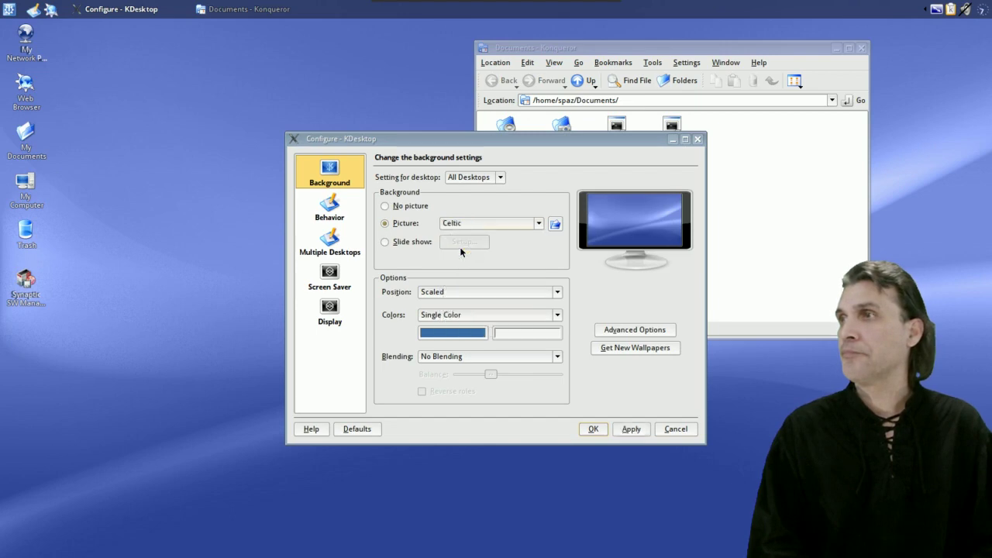
key("Down")
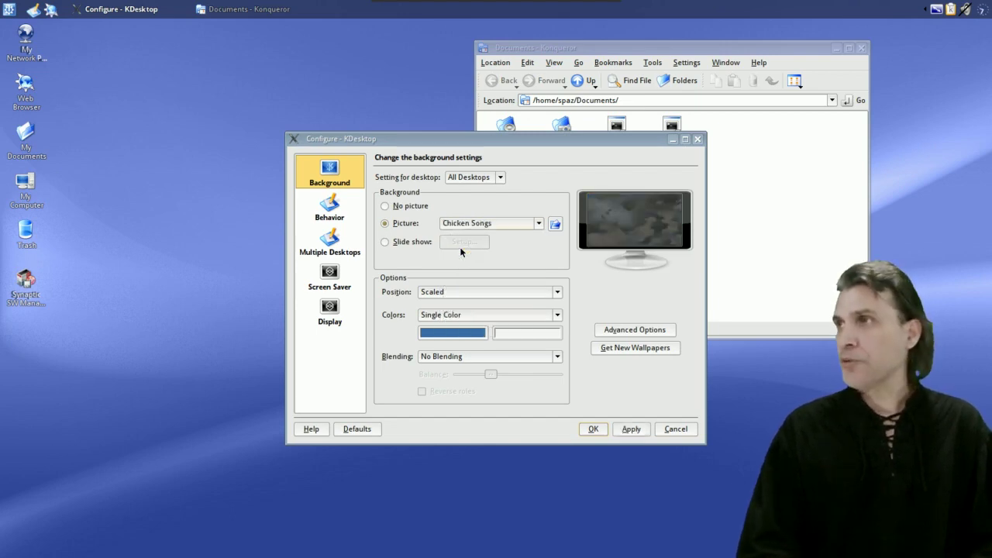
key("Down")
key("Down")
key("Down")
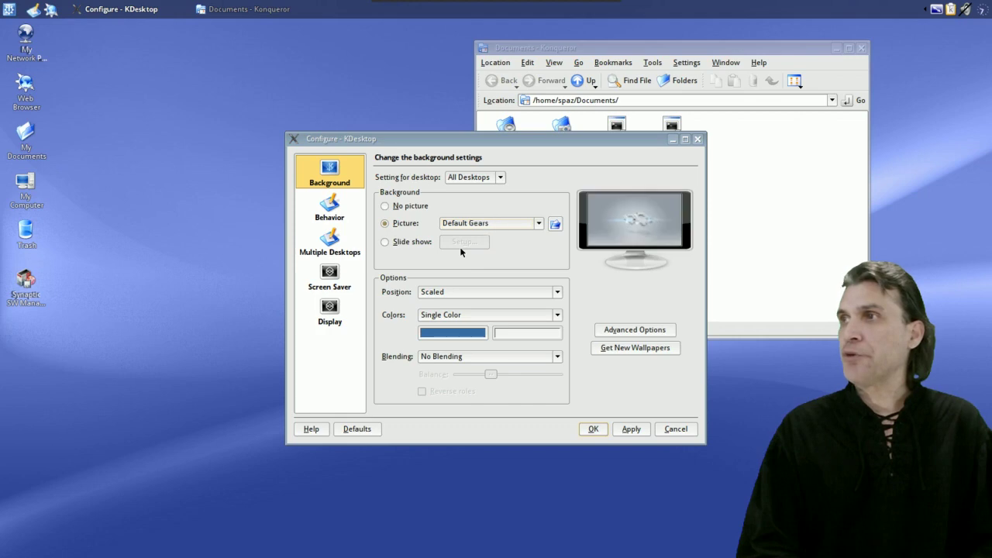
key("Down")
key("Down")
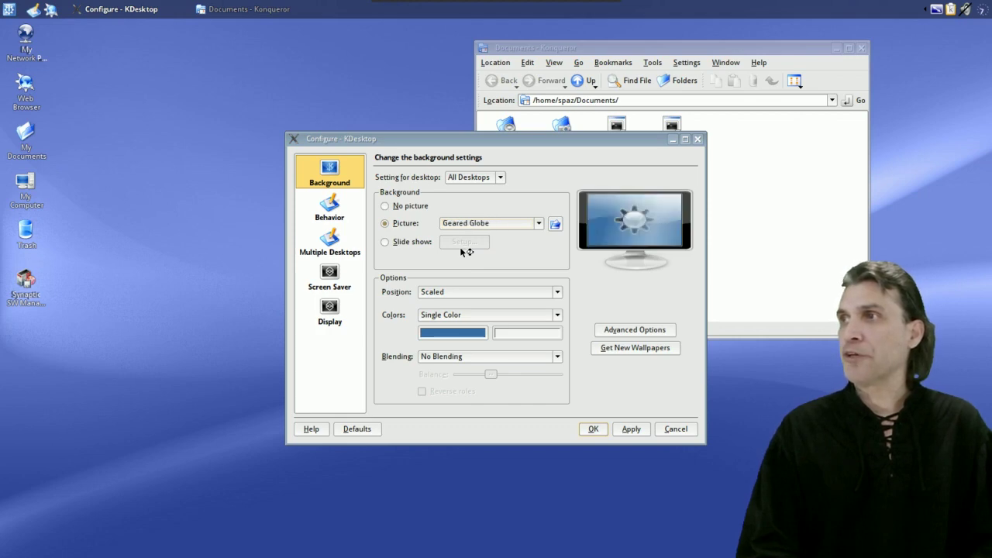
key("Down")
key("Down")
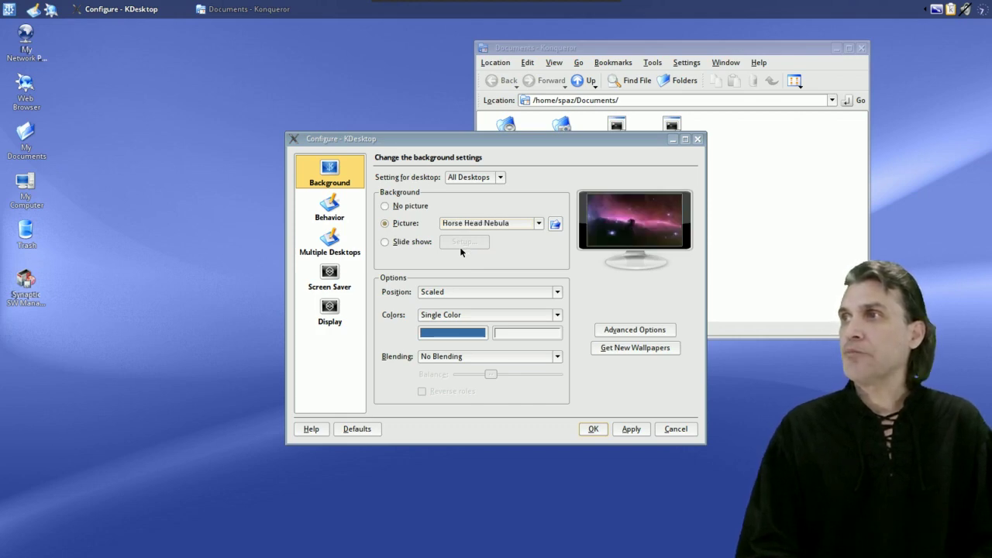
key("Down")
key("Up")
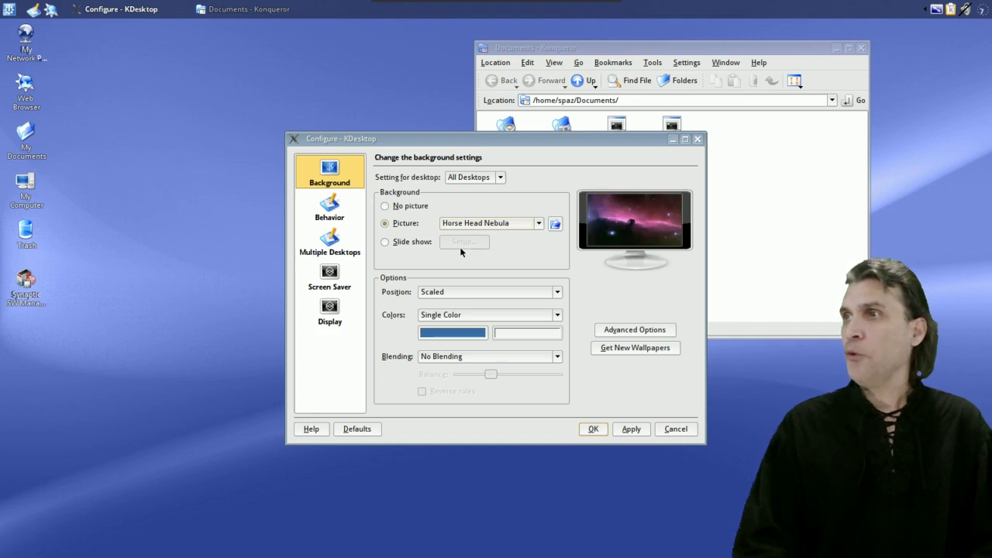
left_click(633, 431)
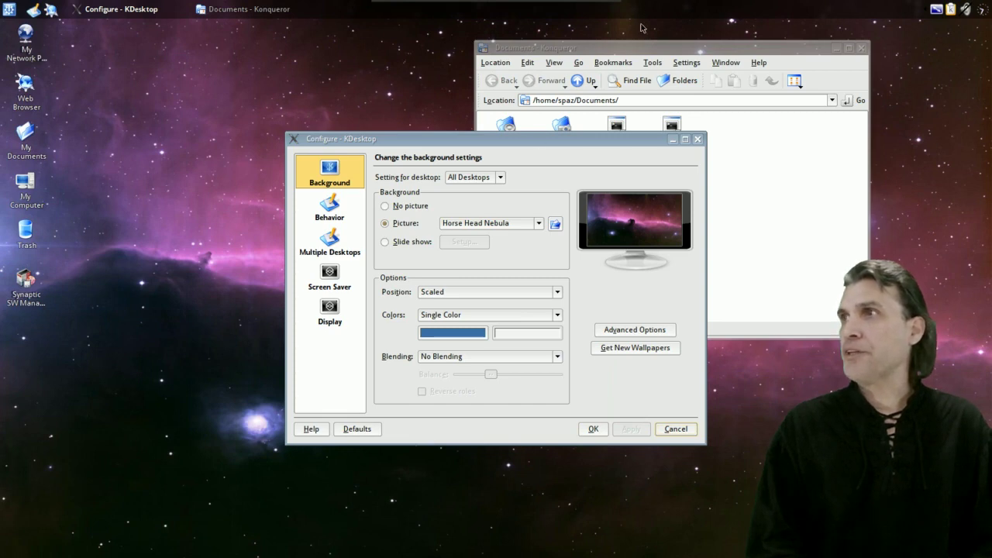
Step: Rearrange the Documents window and desktop settings dialog side by side
left_click_drag(654, 44, 726, 164)
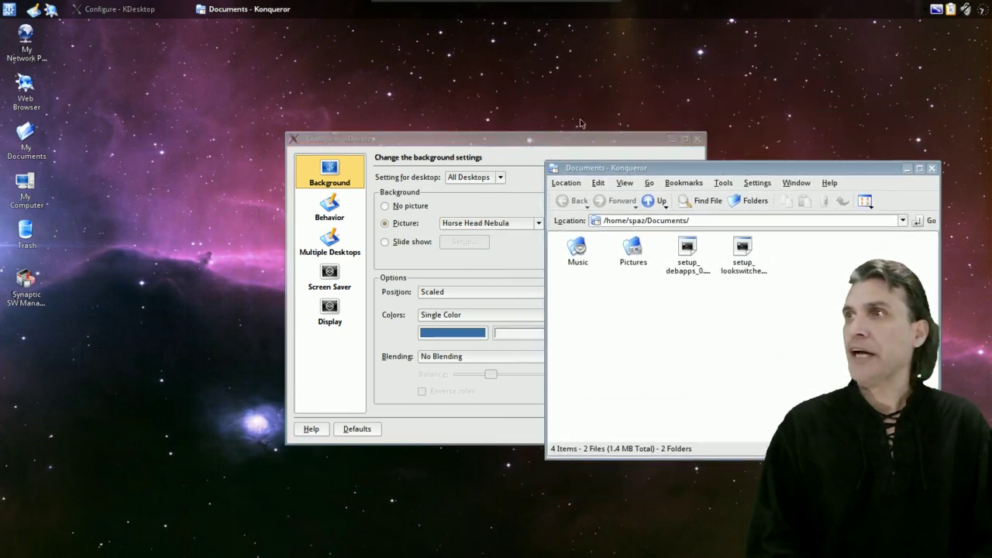
left_click_drag(538, 140, 383, 129)
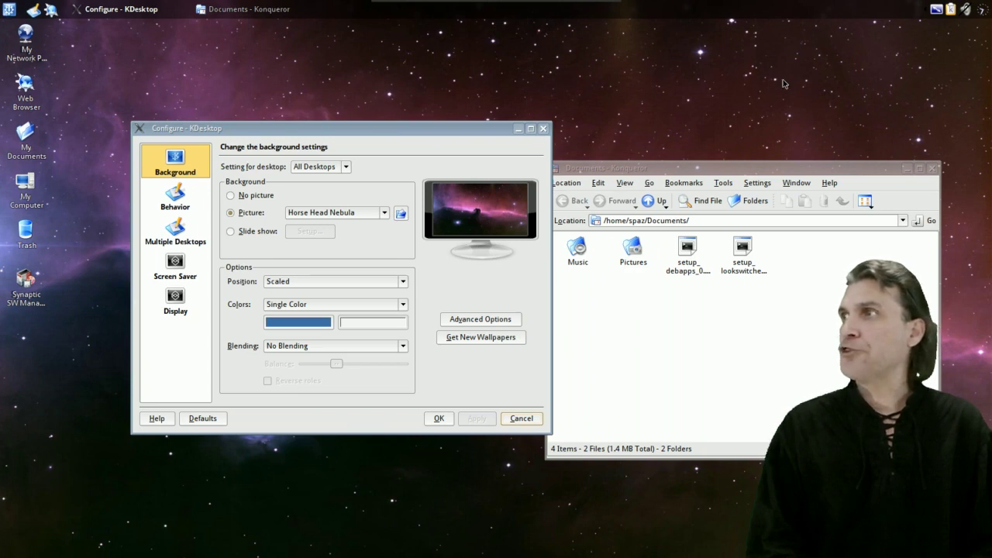
left_click_drag(748, 167, 762, 76)
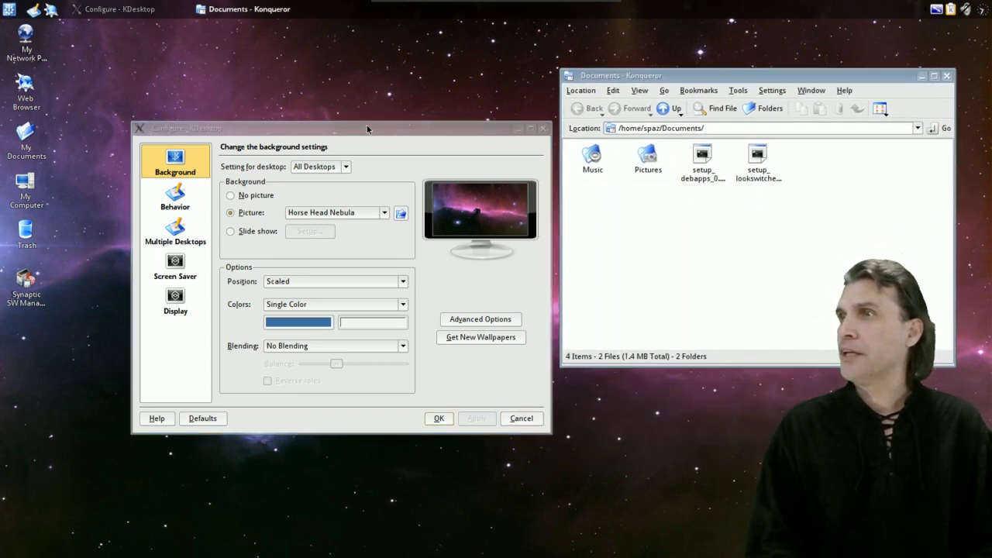
left_click_drag(300, 129, 264, 126)
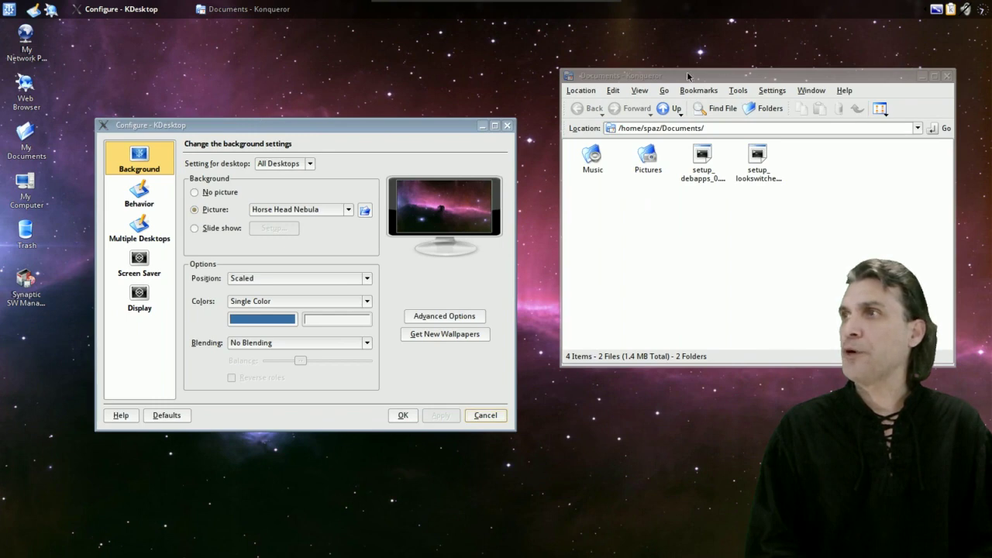
left_click_drag(769, 79, 766, 89)
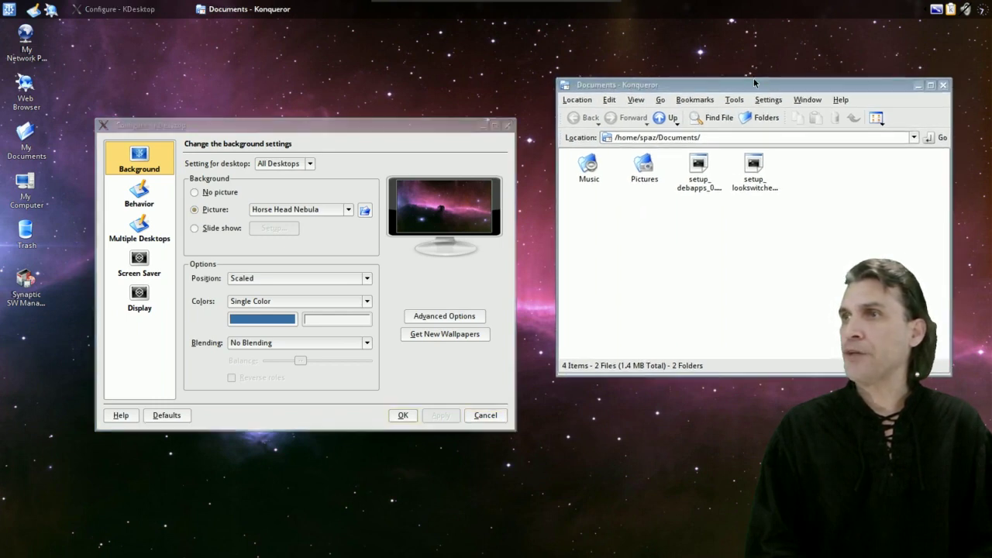
Step: View the Behavior and Multiple Desktops pages, then close Configure KDesktop with OK
left_click(133, 198)
left_click(132, 229)
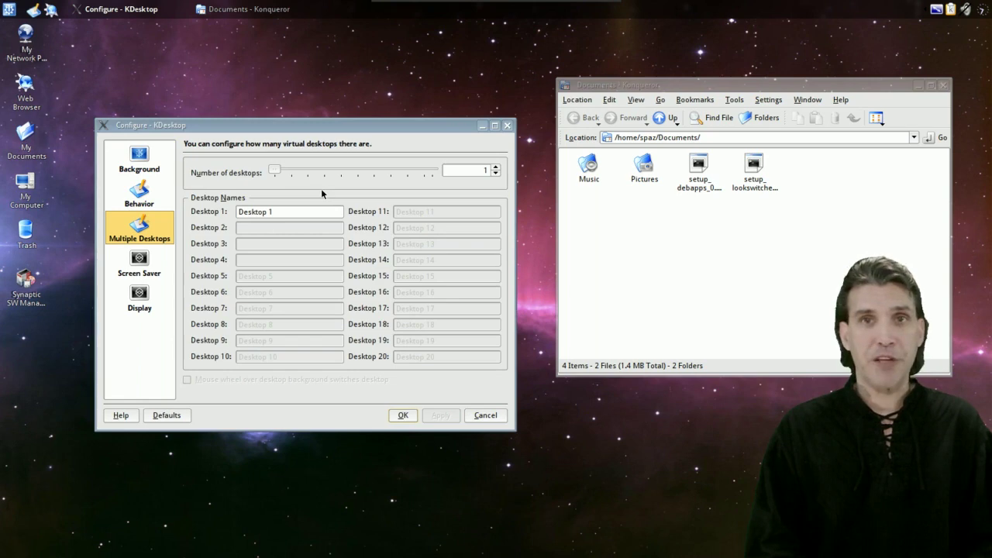
left_click(485, 415)
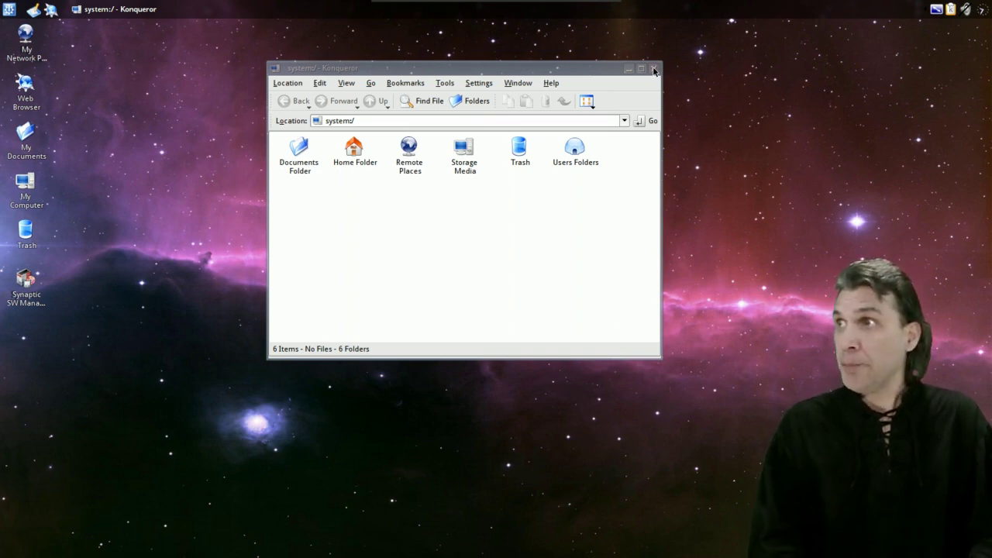
Step: Close the Konqueror system:/ window to reveal the nebula desktop
left_click(653, 70)
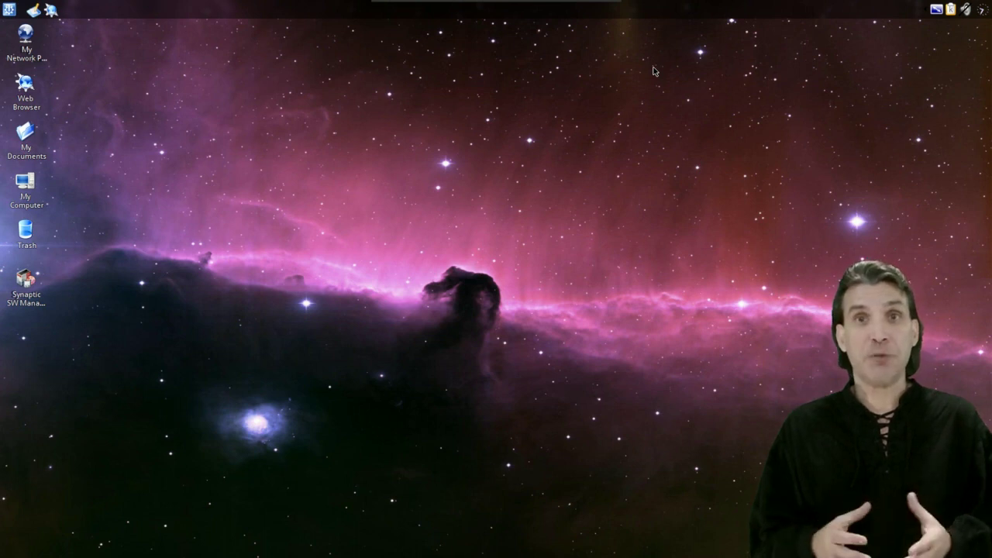
Step: Check the kernel with uname -r in Konsole (3.2.0-4-486), close it, and select Synaptic
left_click(7, 10)
mouse_move(21, 30)
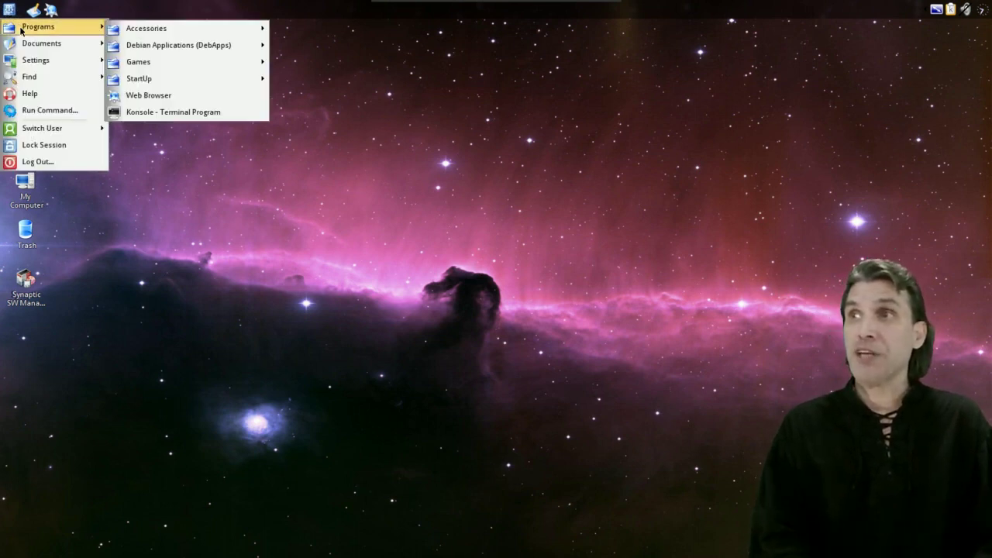
left_click(155, 113)
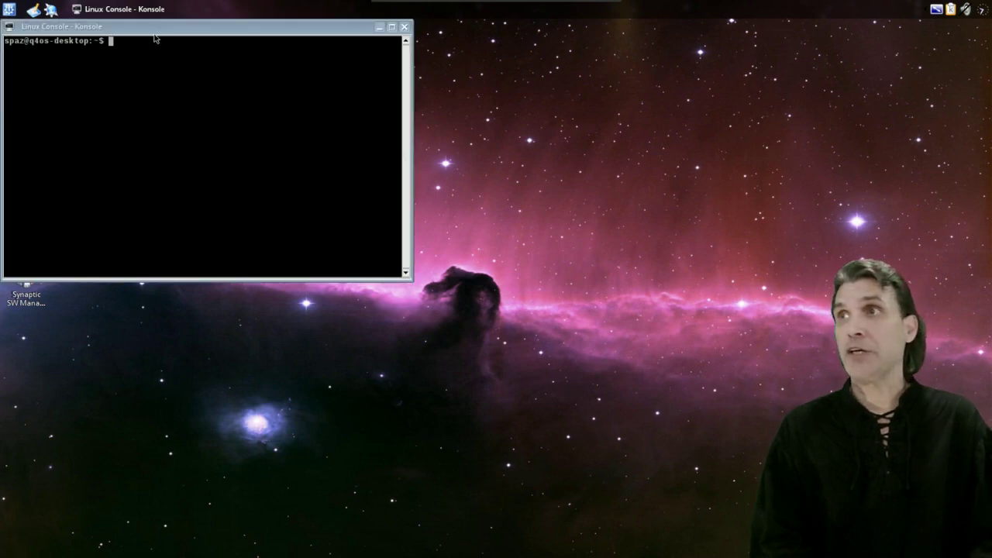
left_click_drag(158, 36, 306, 129)
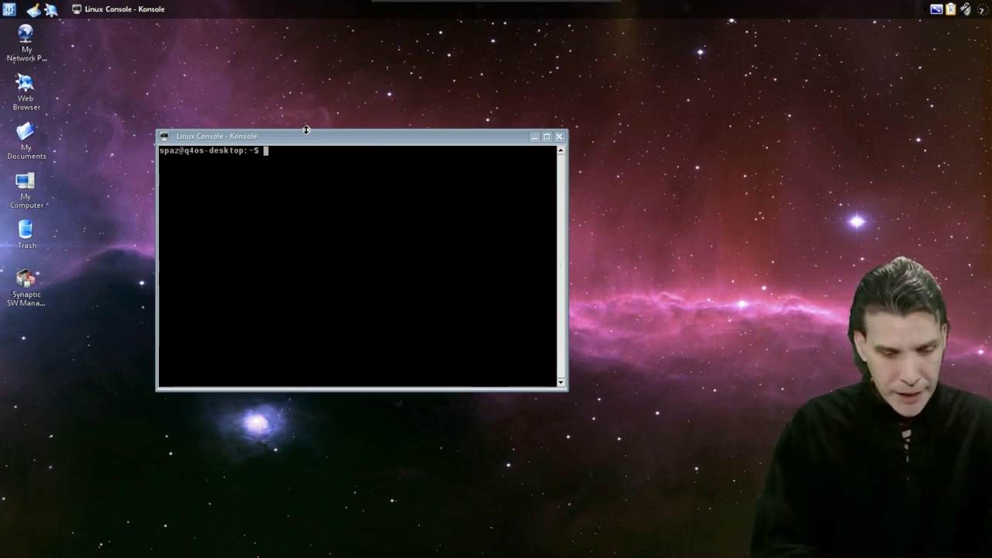
type("uname -r")
key("Return")
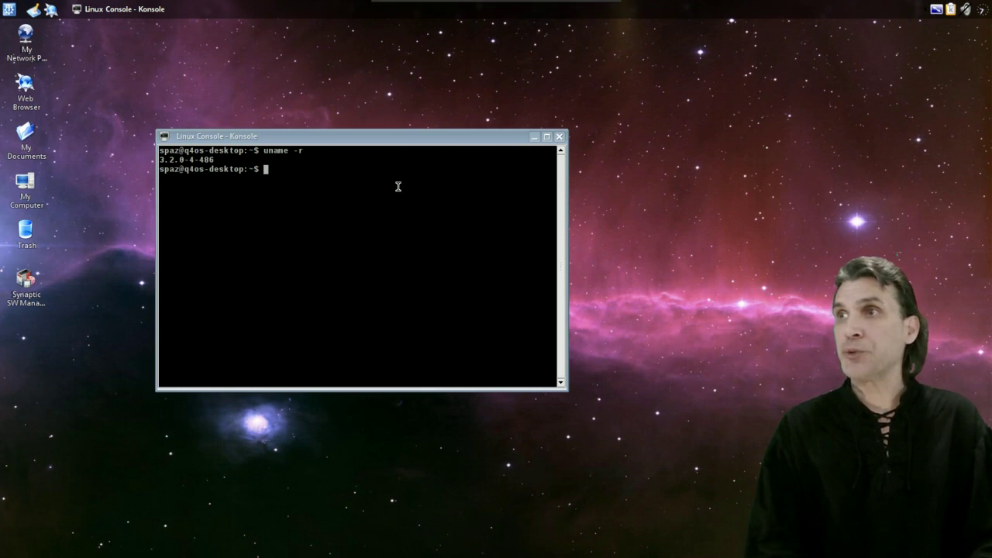
left_click(559, 137)
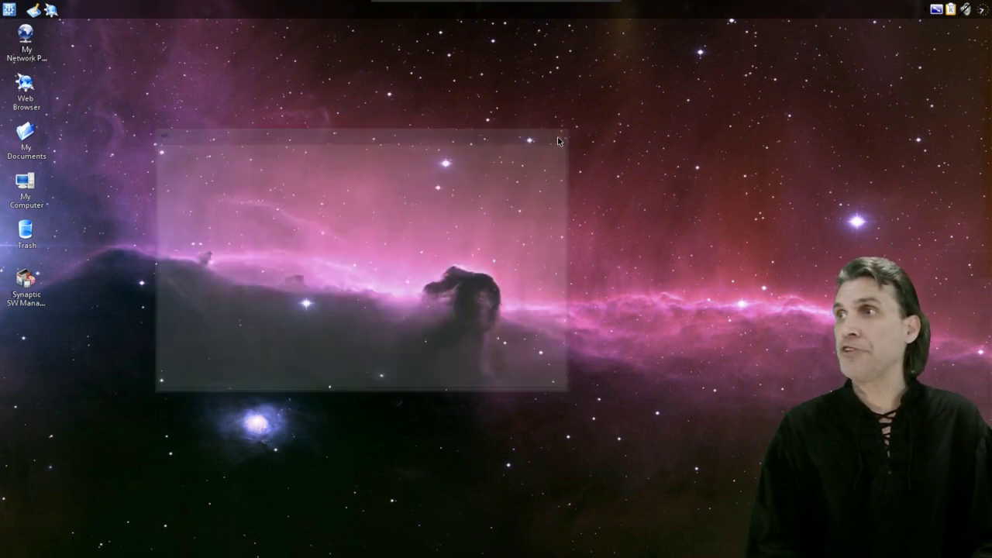
left_click(28, 285)
Step: Launch Synaptic with the admin password, mark all upgrades (0 packages to upgrade), then close it
double_click(28, 286)
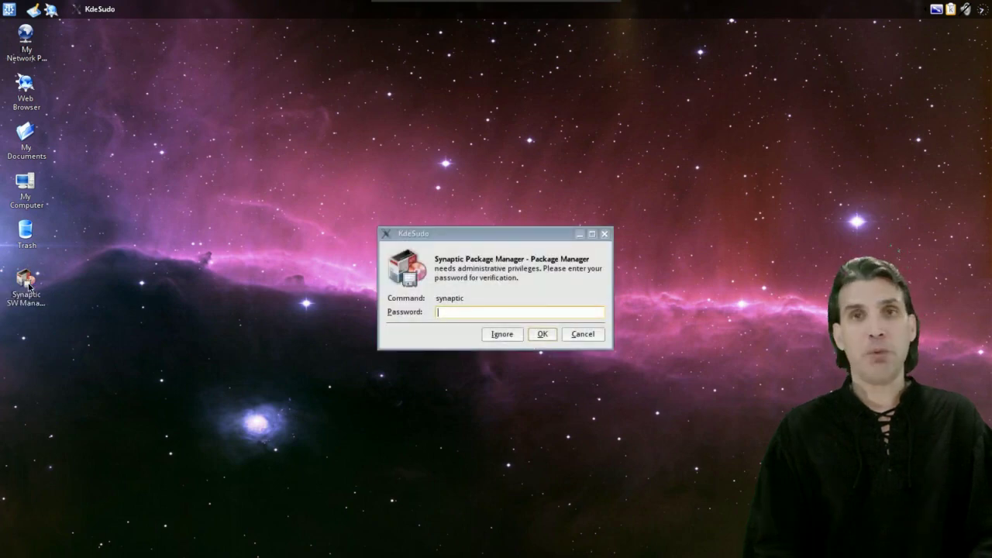
type("••")
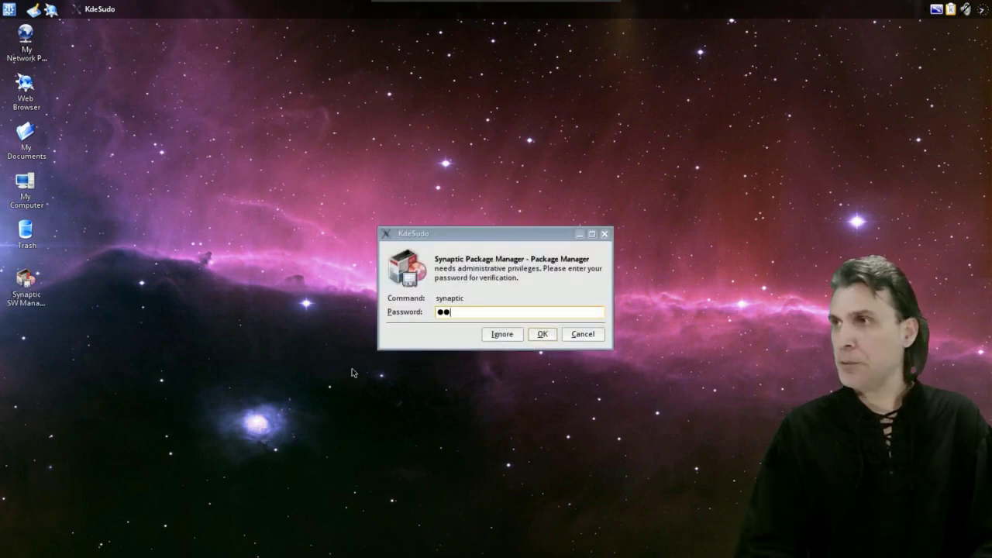
key("Return")
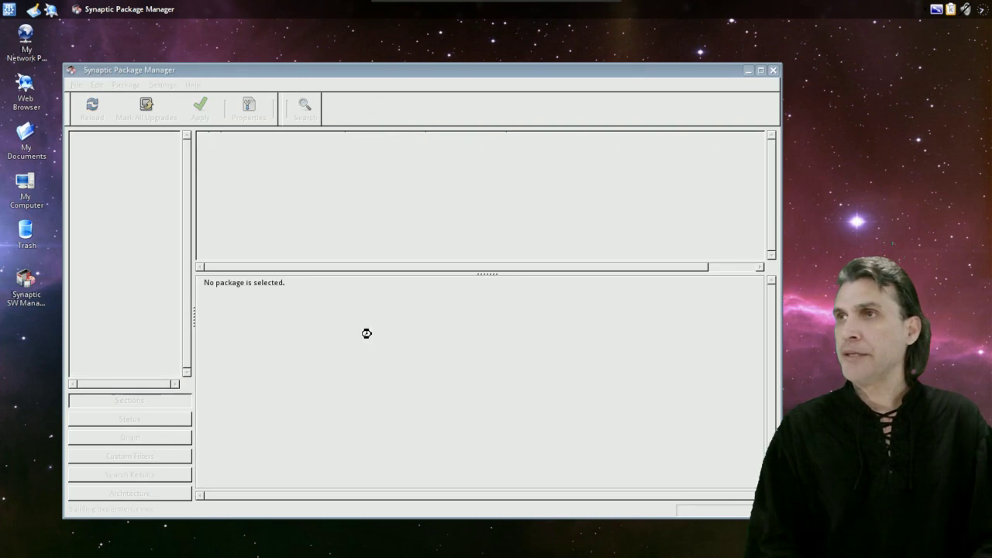
left_click_drag(308, 71, 335, 70)
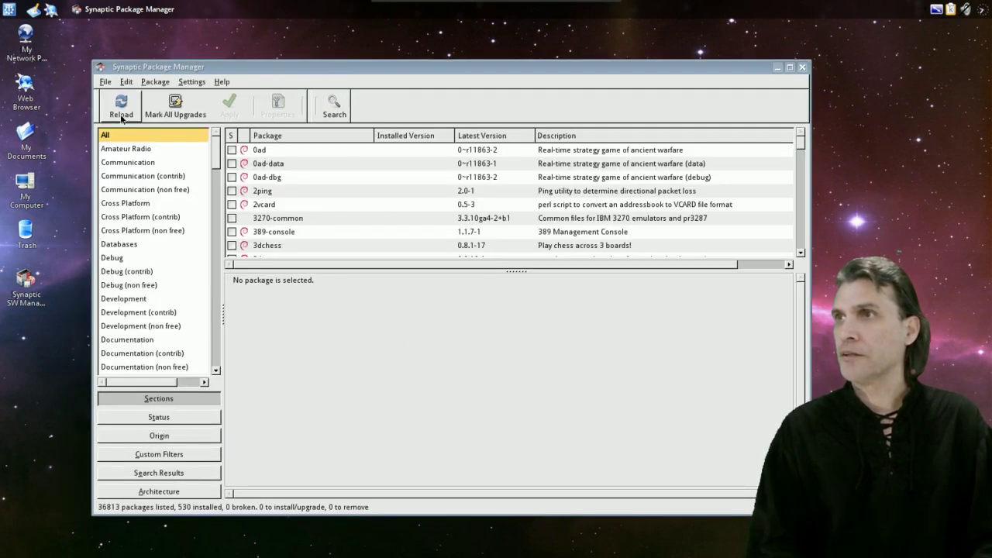
left_click(174, 107)
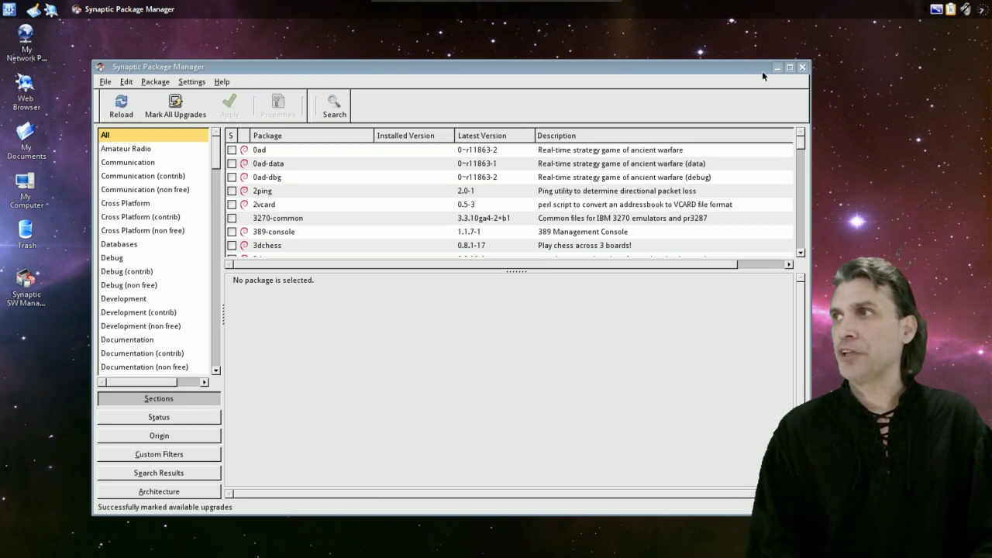
left_click(803, 68)
Step: In Konsole, run sudo apt-get upgrade, confirm 0 upgraded and 0 newly installed, then close it
key("alt+F1")
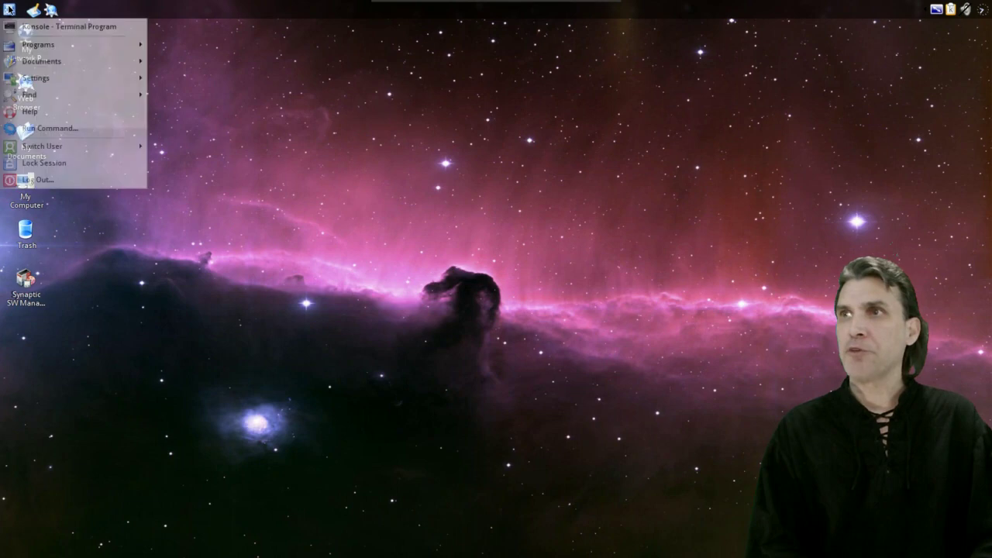
key("Down")
key("Return")
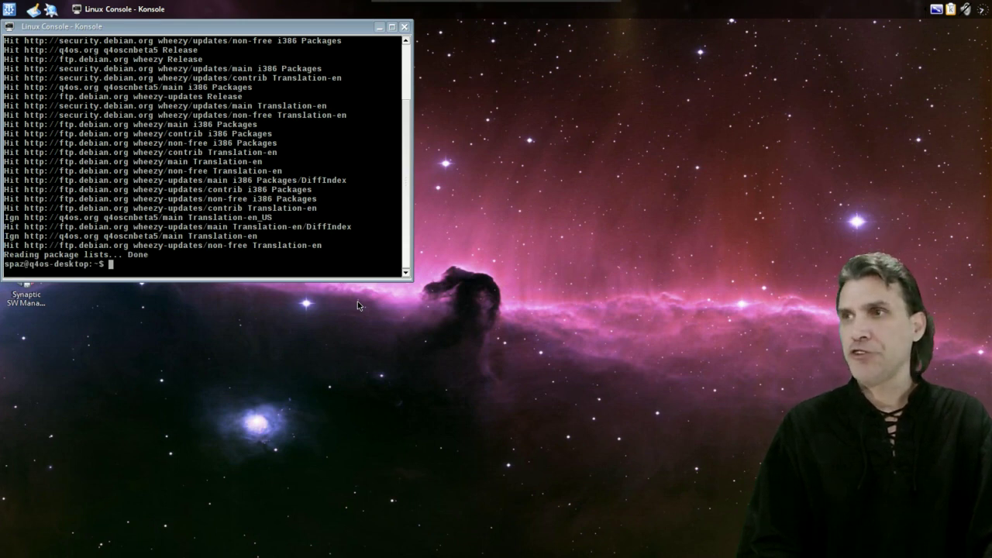
type("sudo apt-get upgrade")
key("Return")
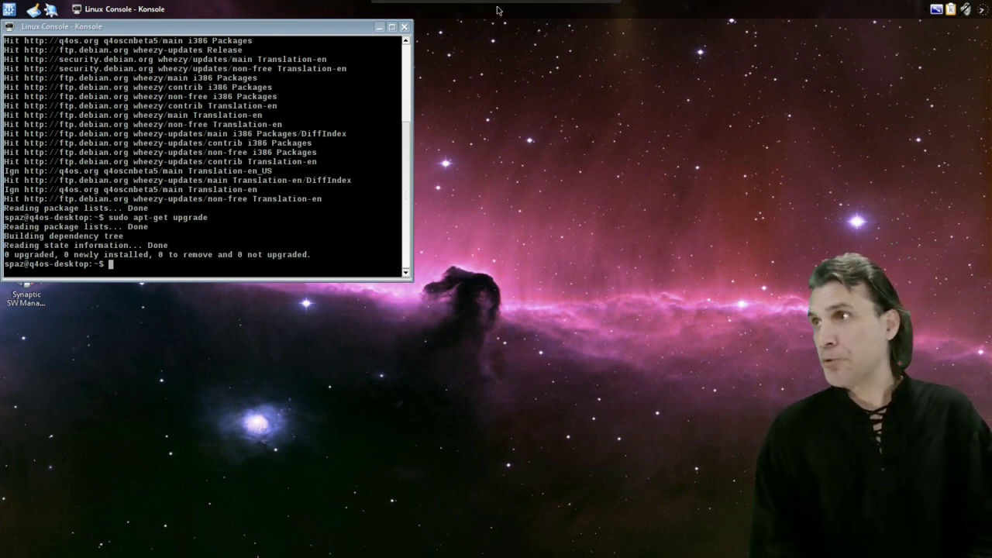
left_click(404, 26)
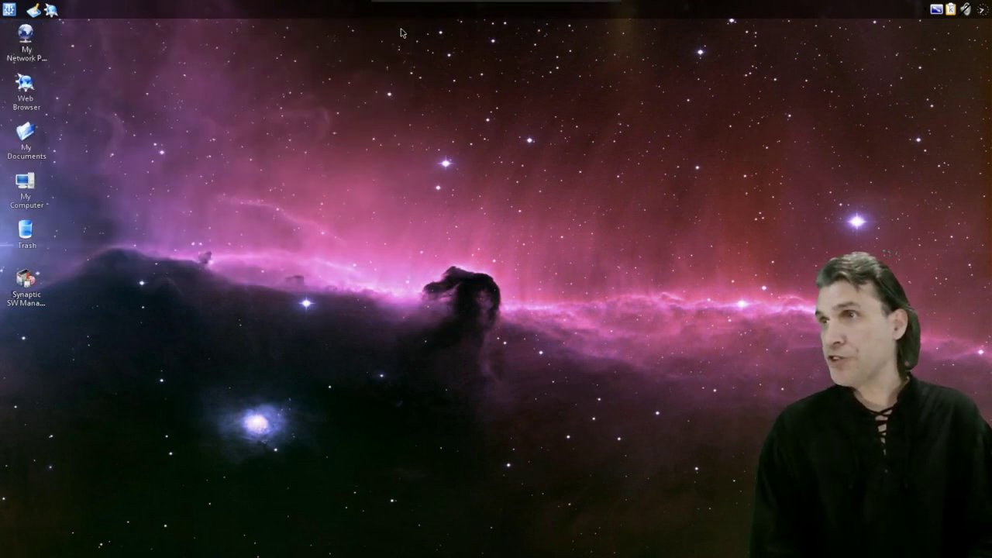